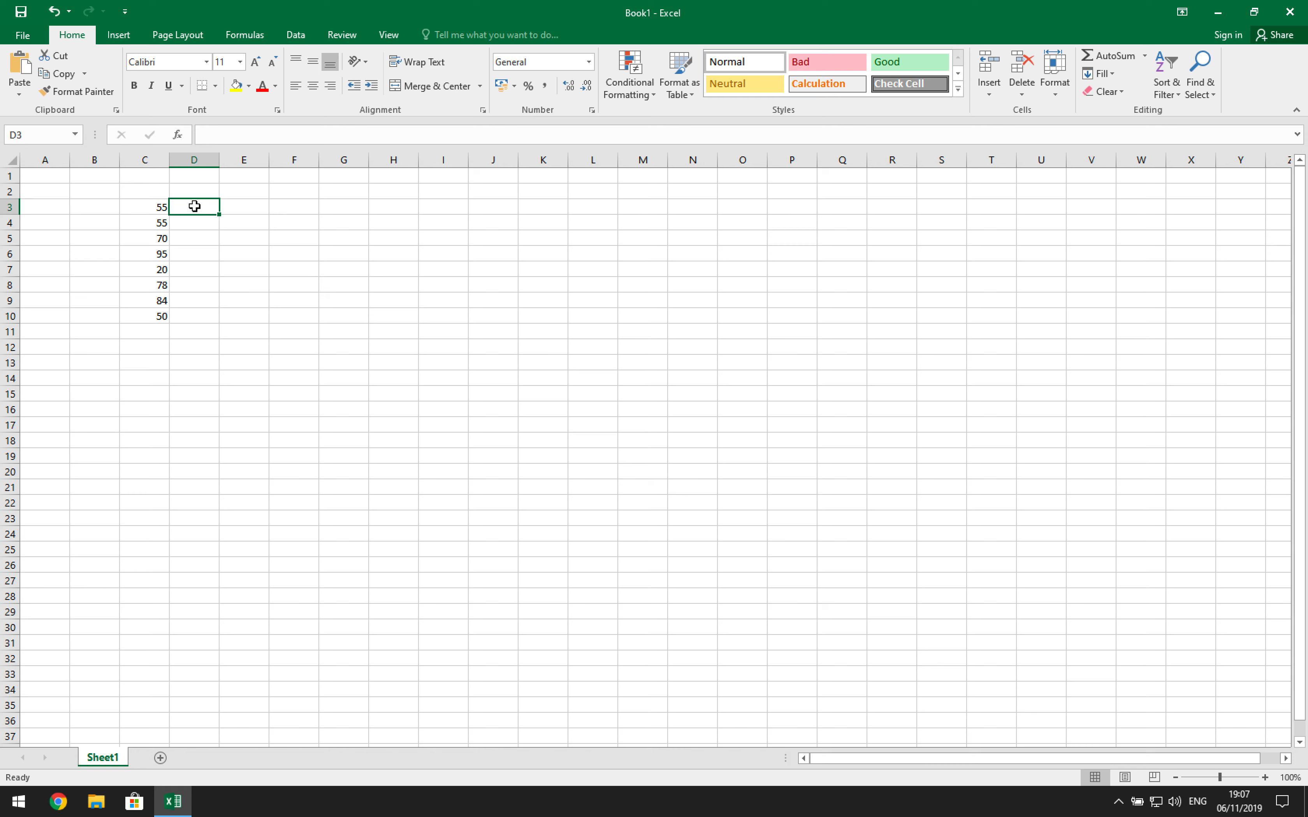
Set C3 to 30 and enter the formula =IF(C3<40,"fail") in D3
click(148, 210)
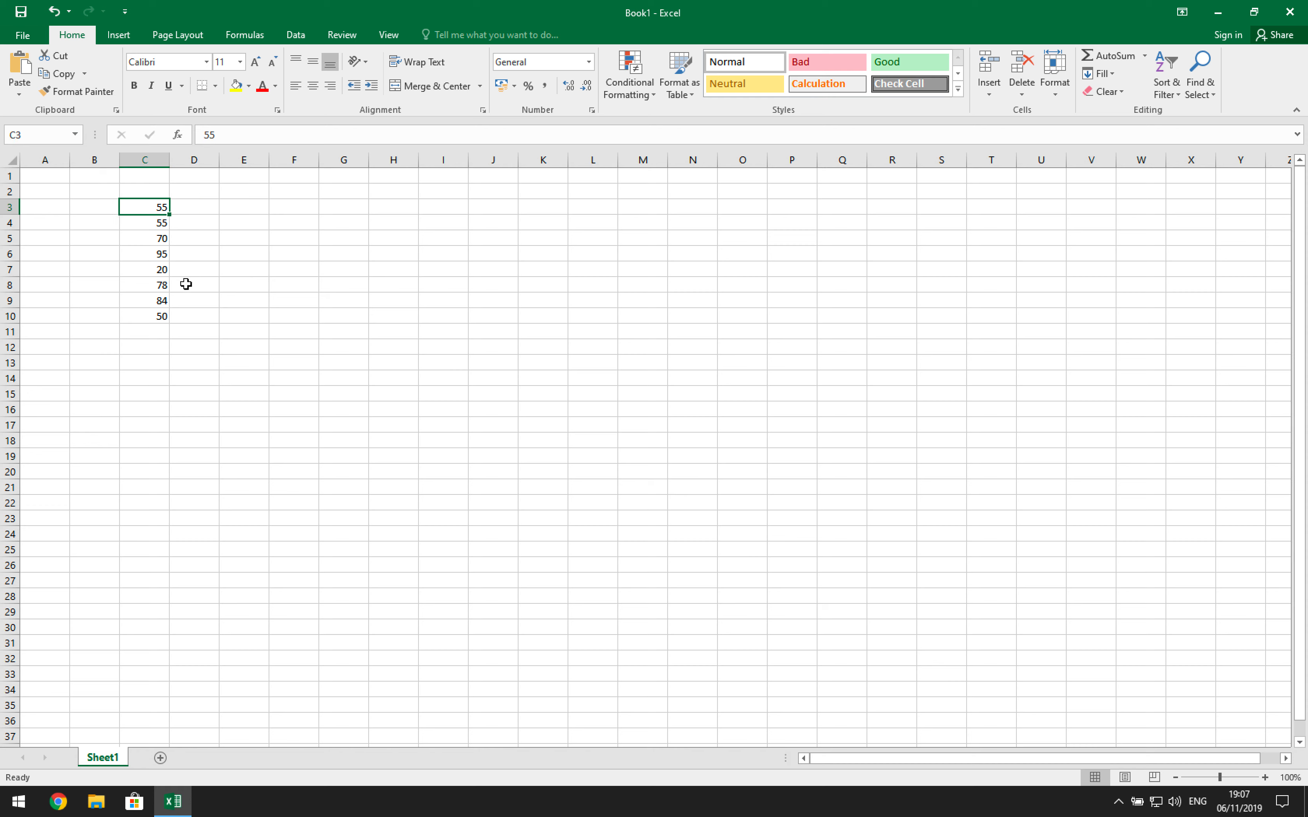
text(30)
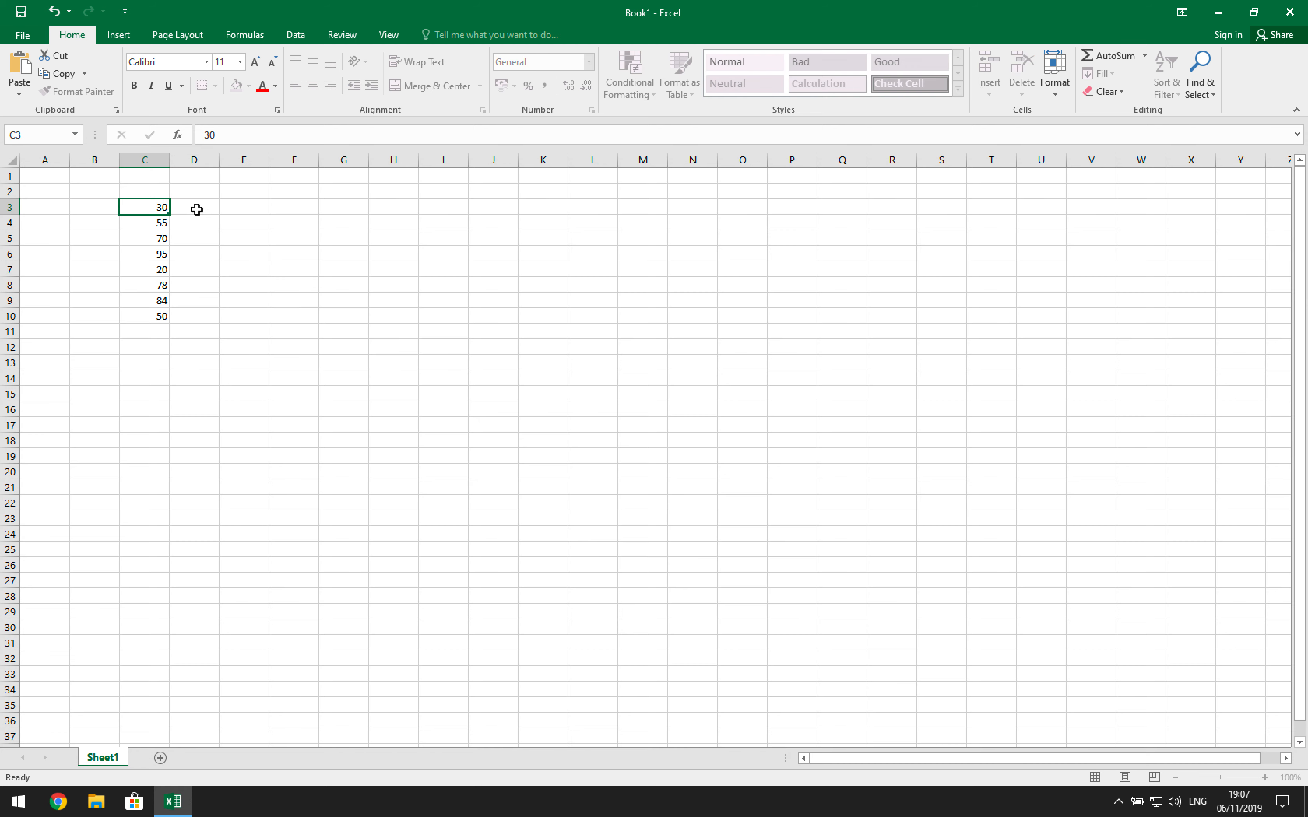
click(198, 210)
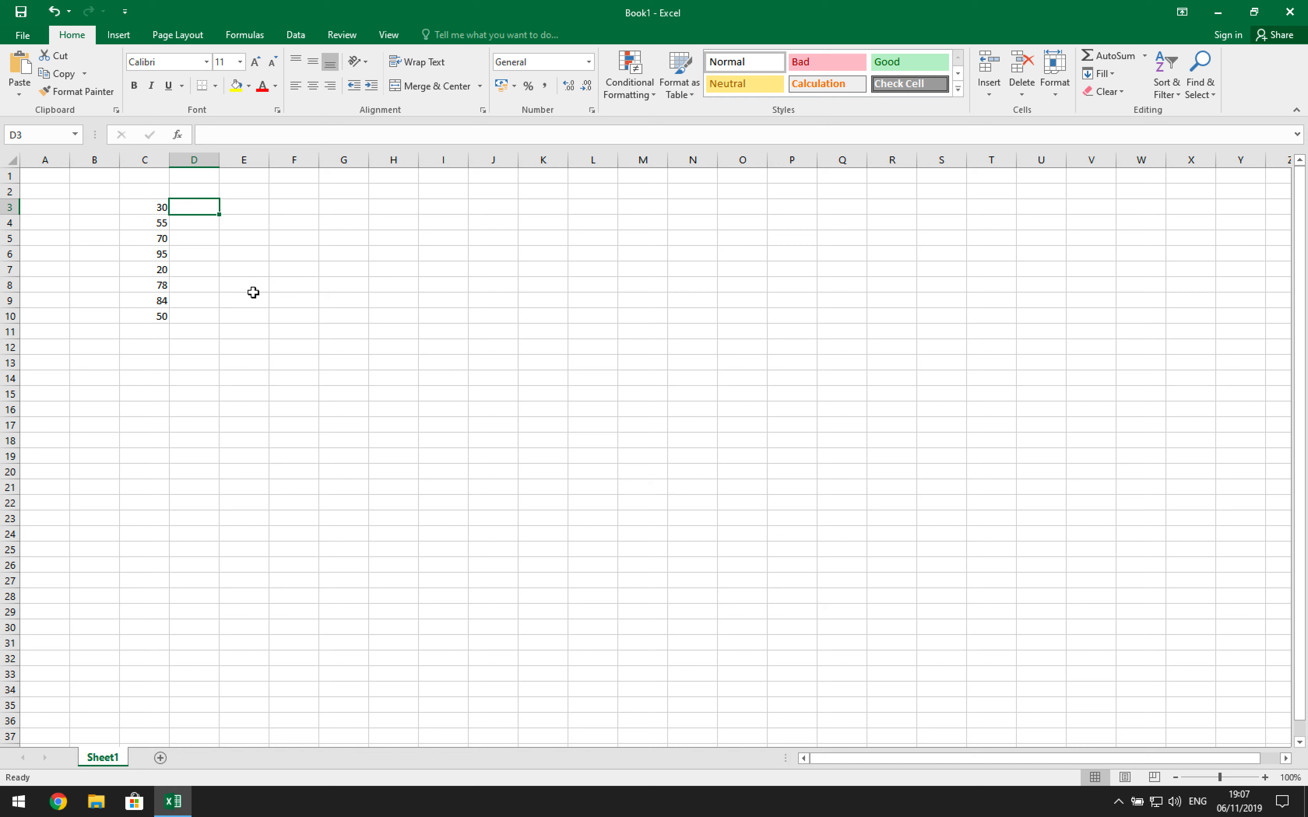
text(=)
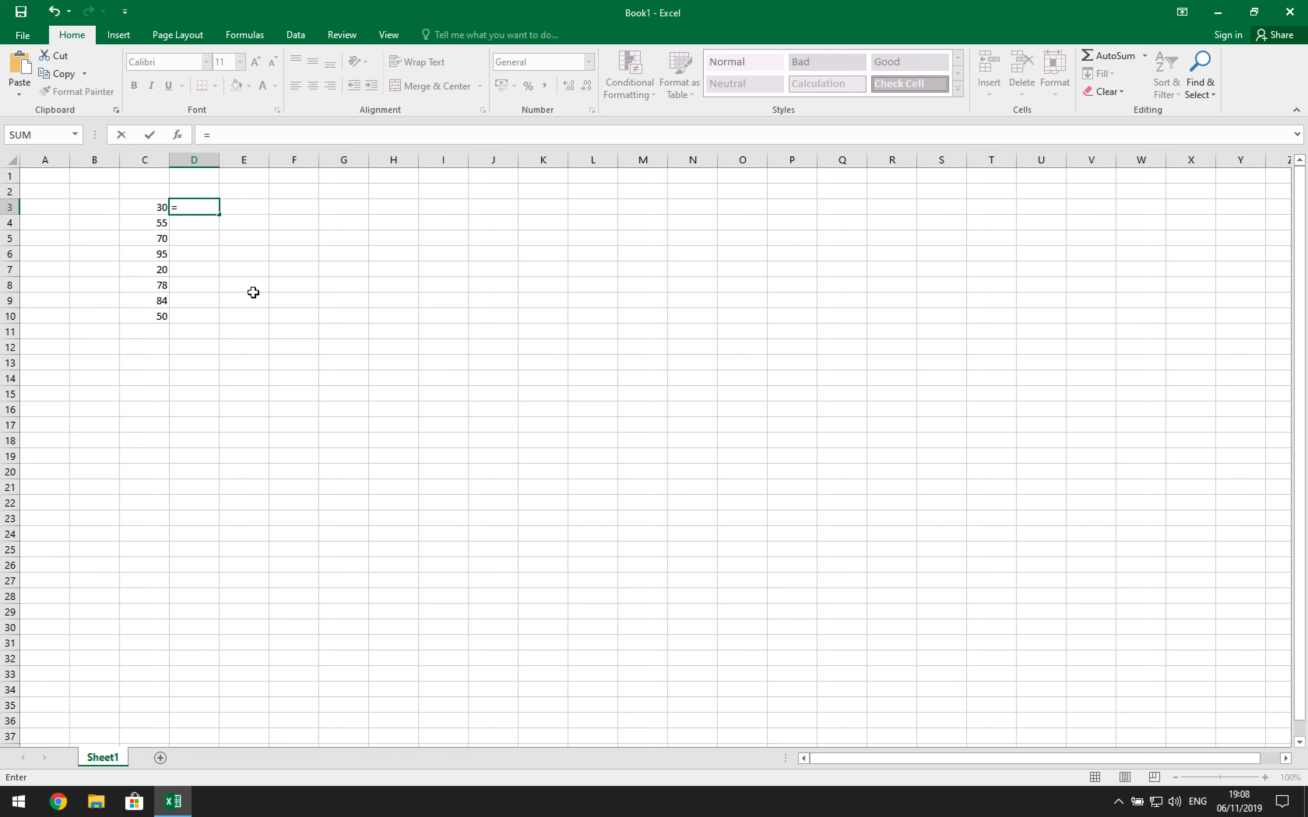
text(if)
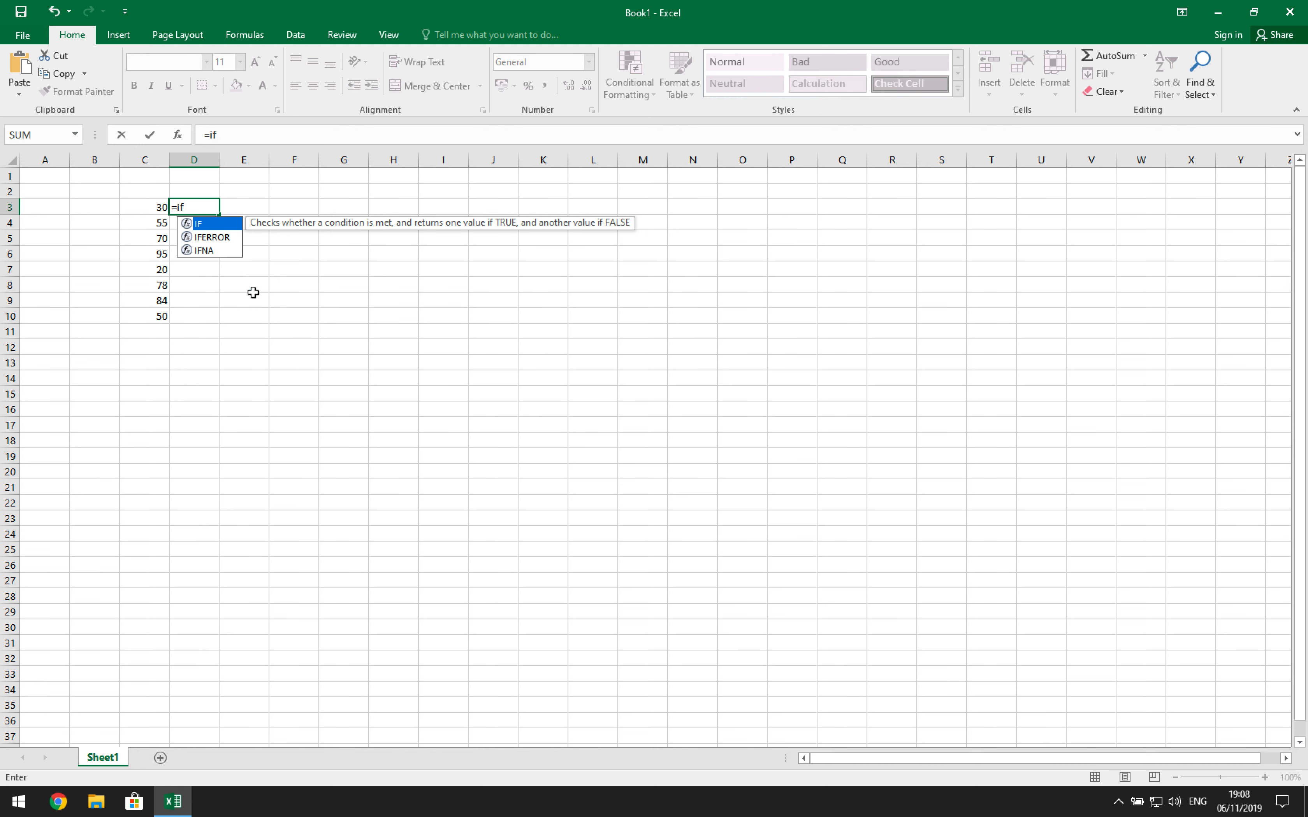
text(()
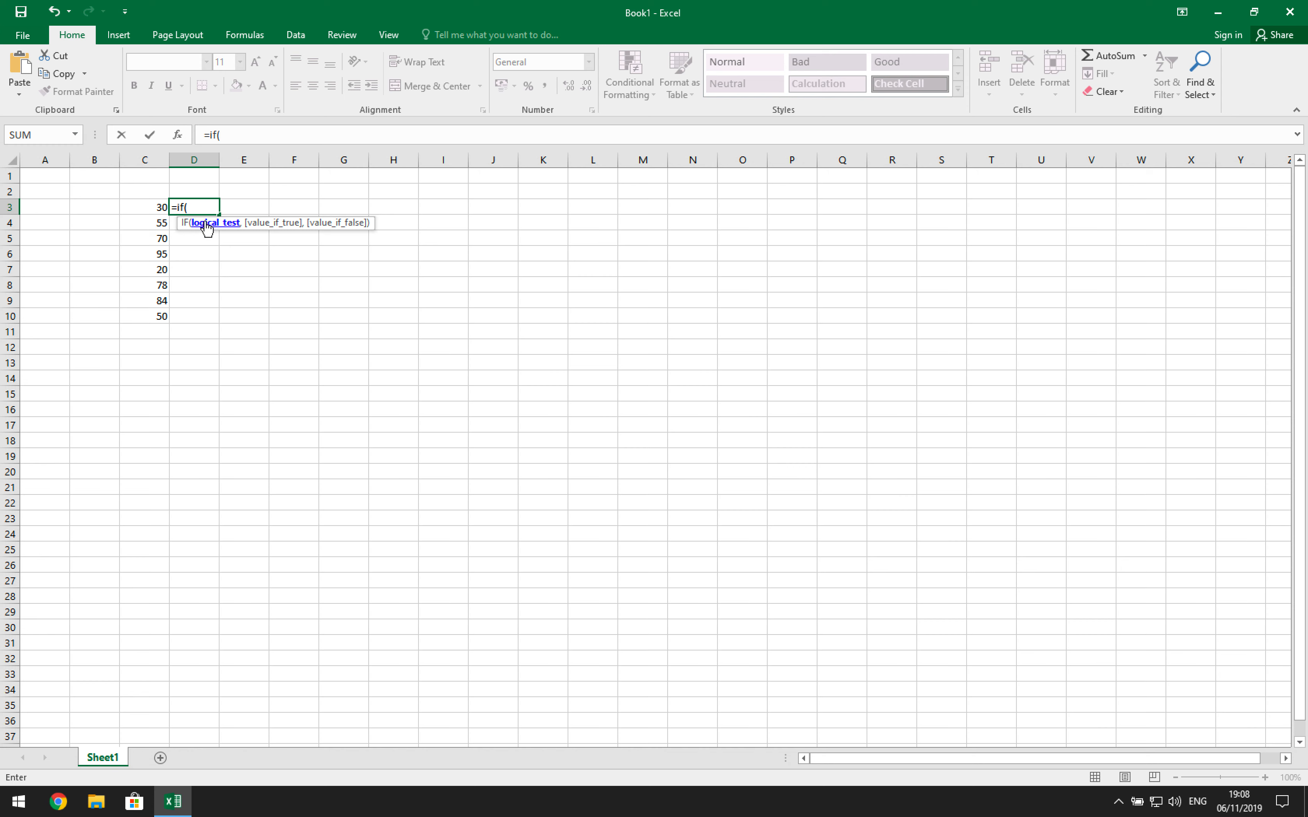
click(144, 208)
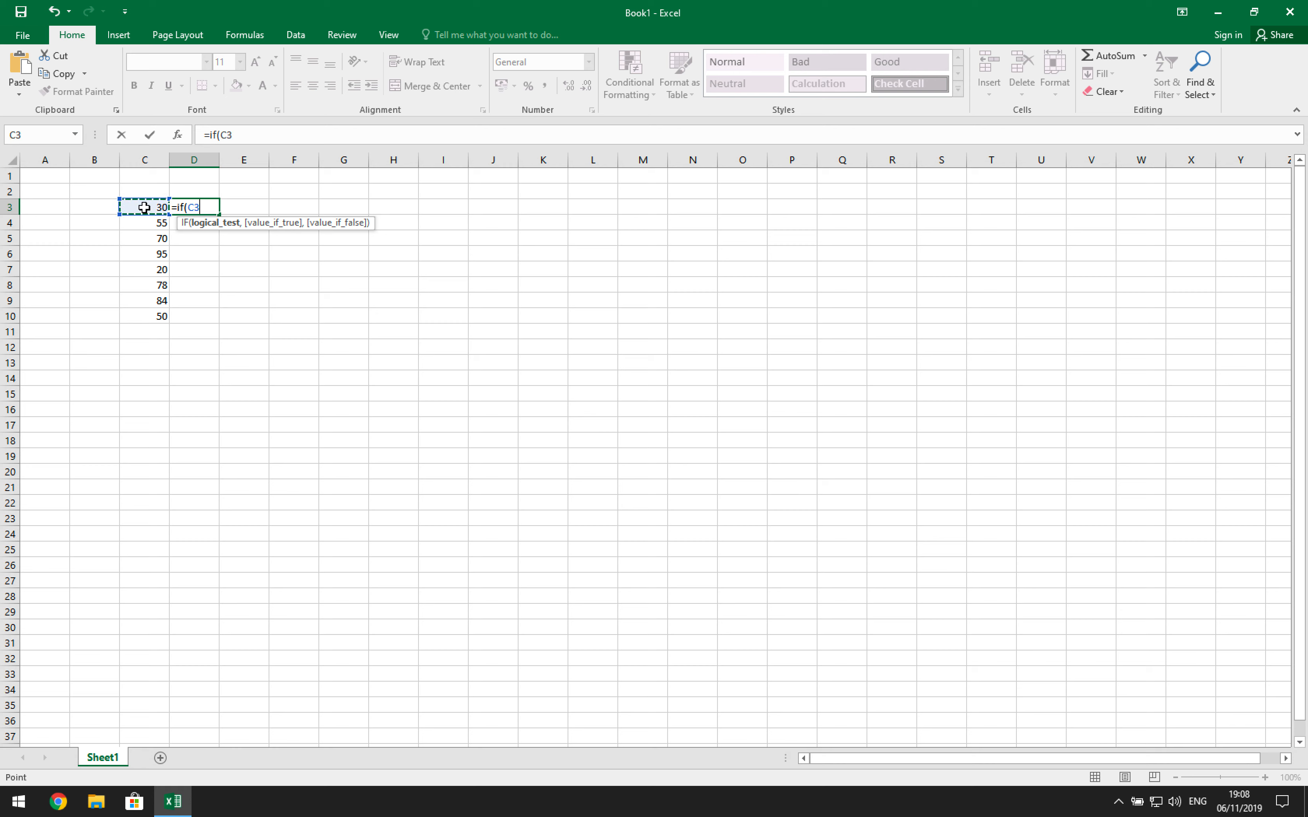
text(<40)
text(,)
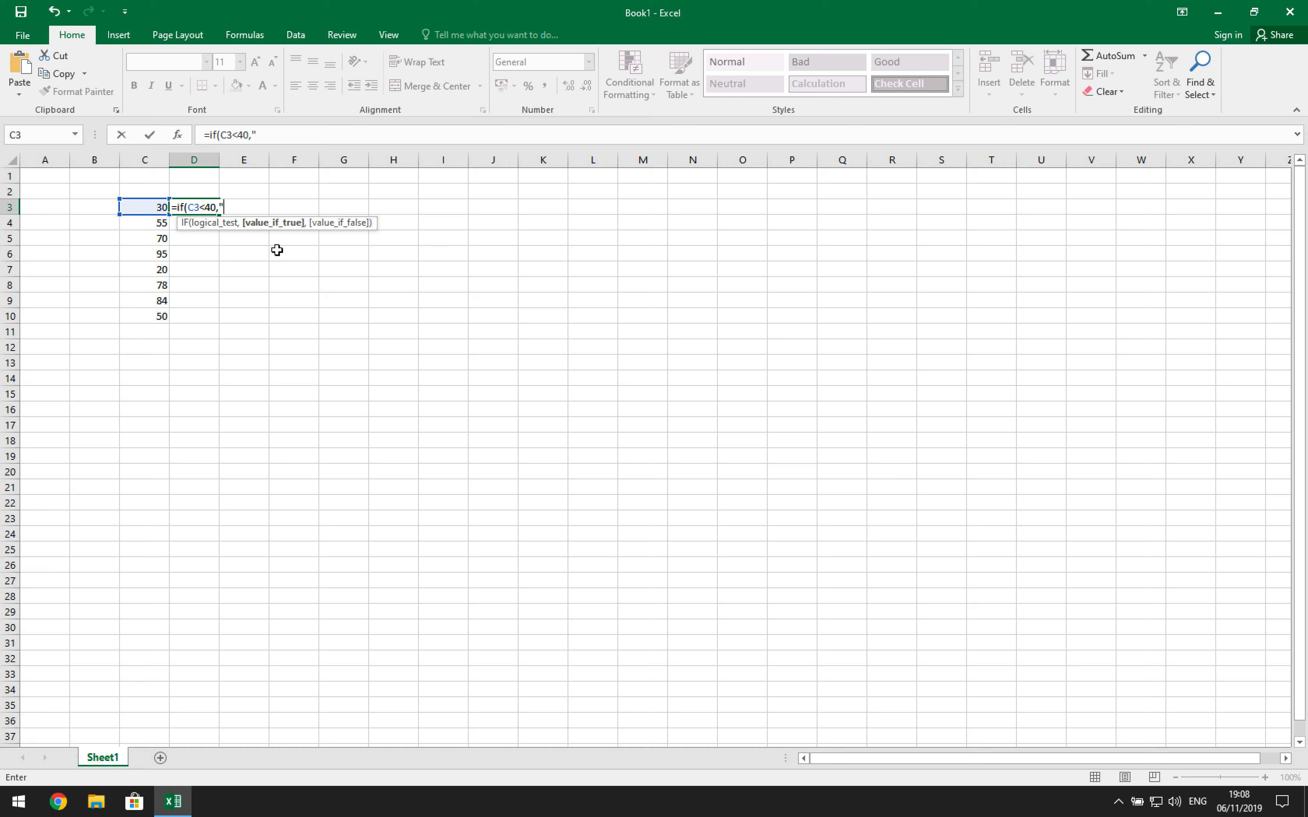
text("fail")
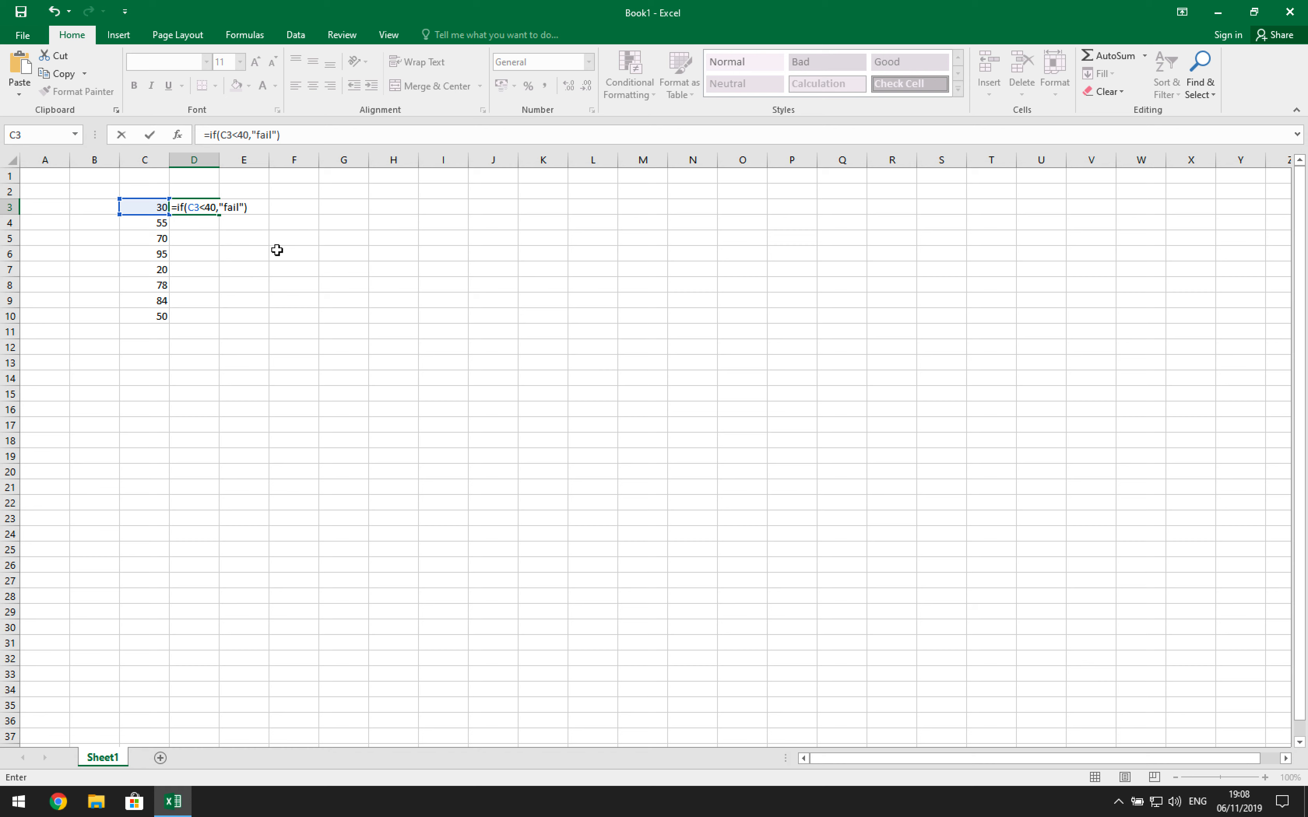
key(Return)
click(194, 203)
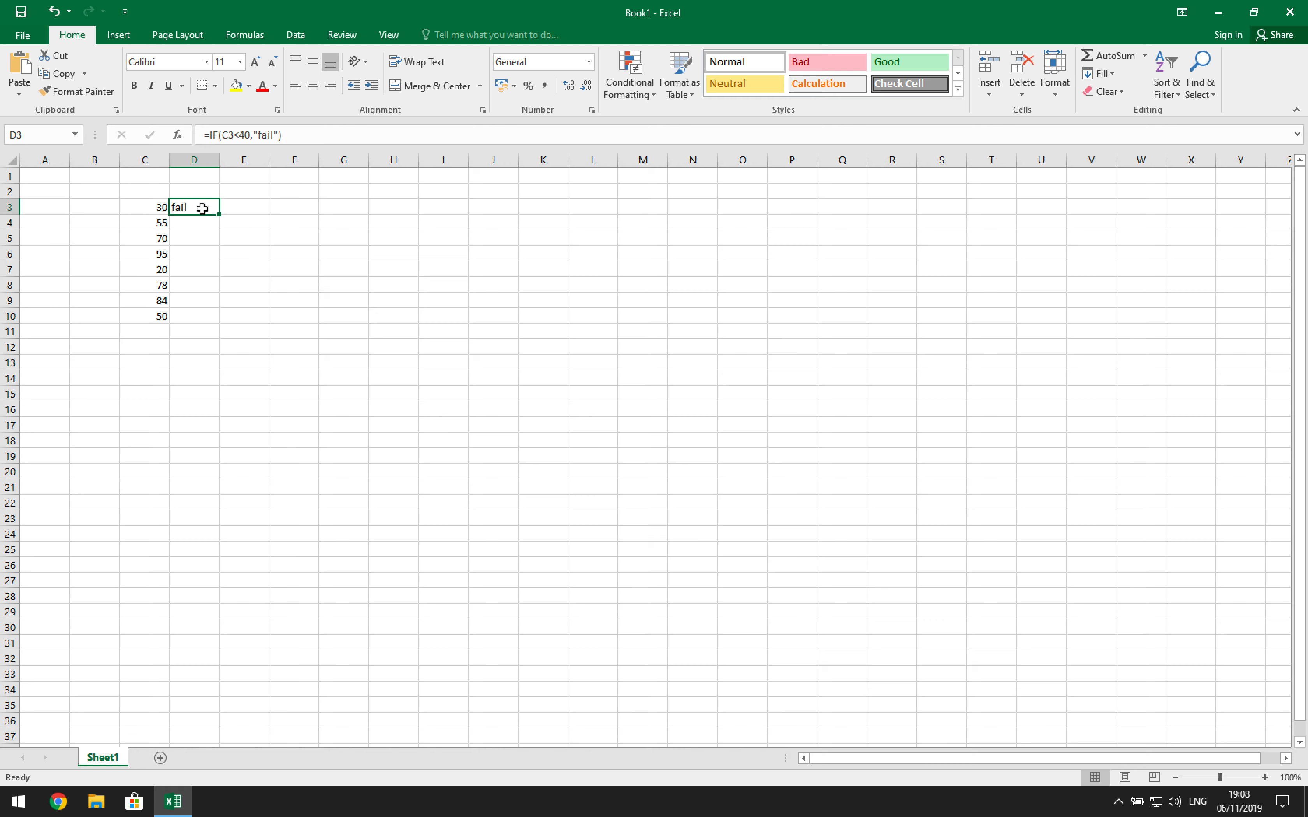
Change the score in C3 to 40 to test the formula in D3
click(160, 204)
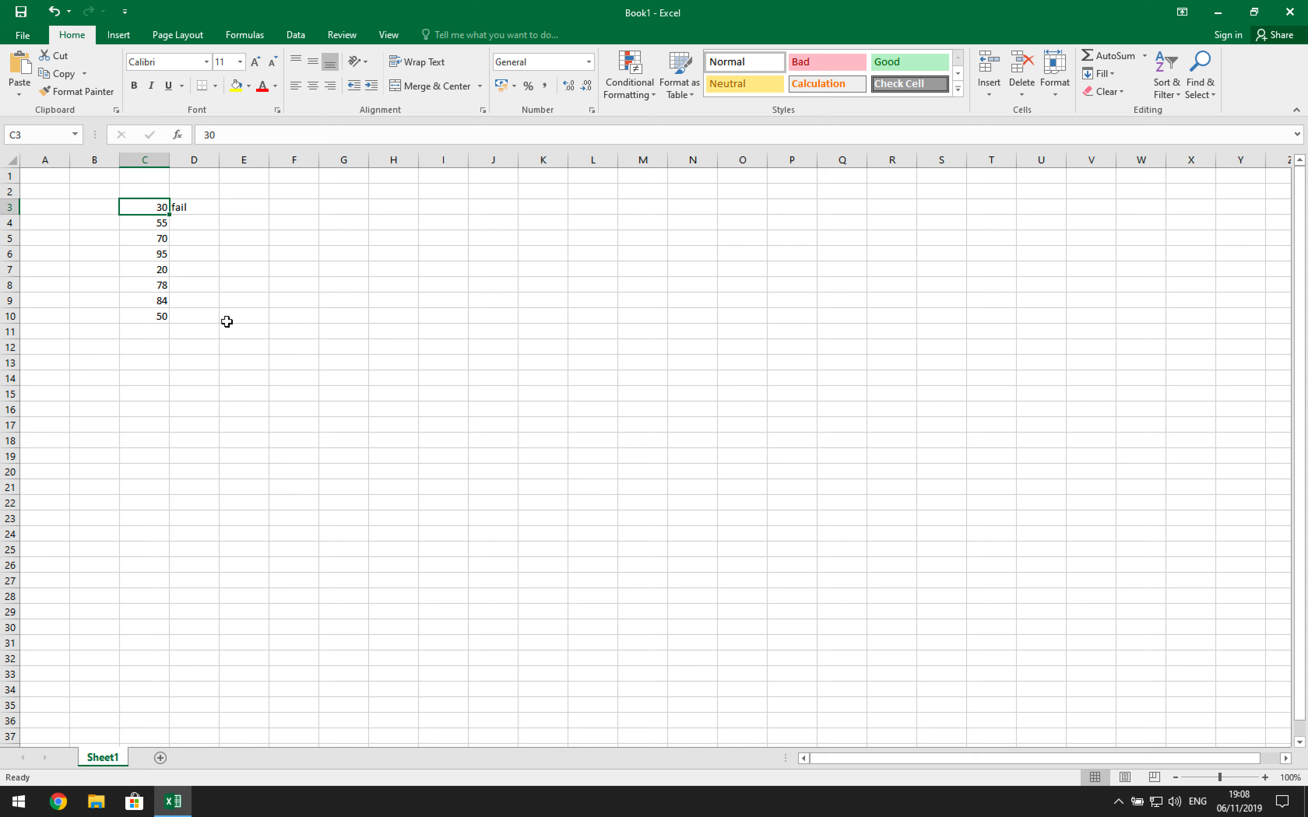
text(40)
key(Return)
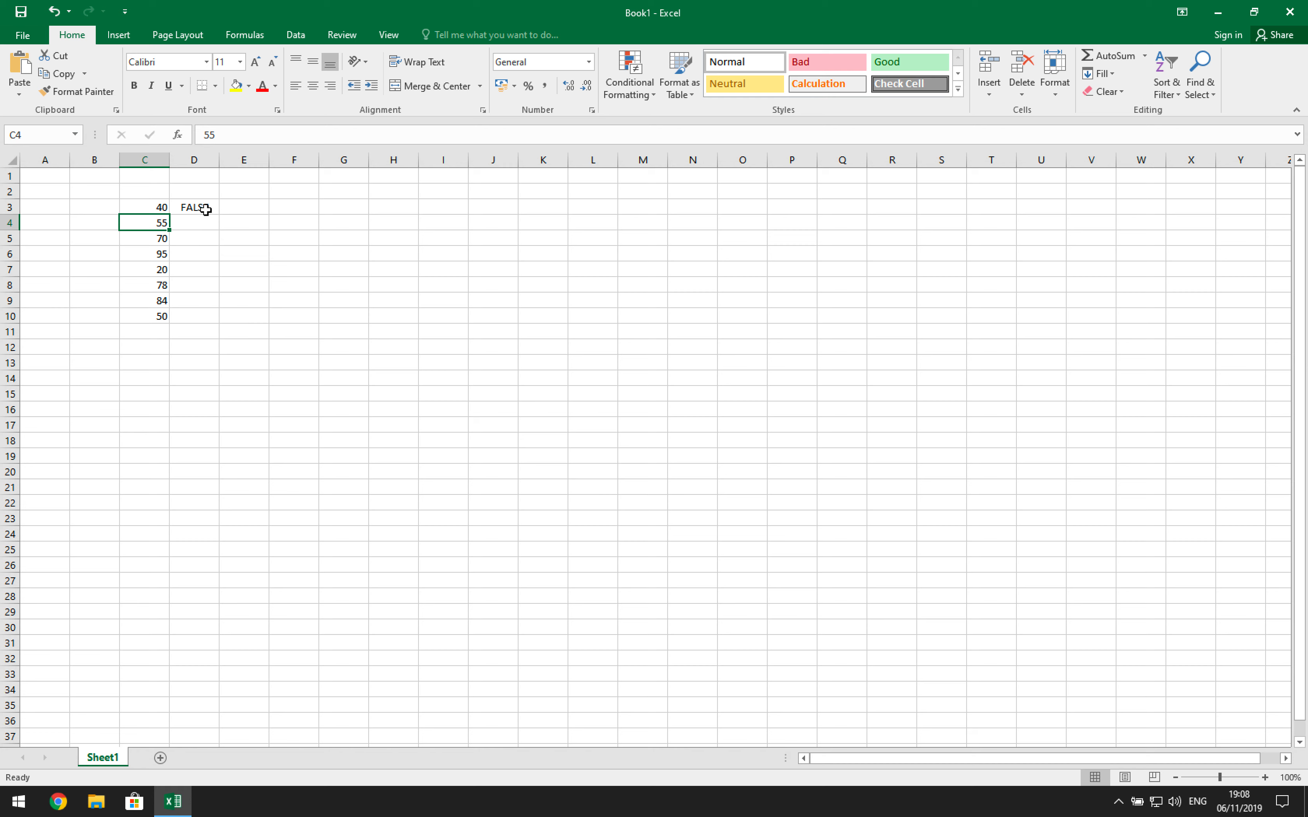
click(162, 209)
Extend the D3 formula with a nested IF as its value if false, starting its AND test with the condition C3>=40
click(201, 210)
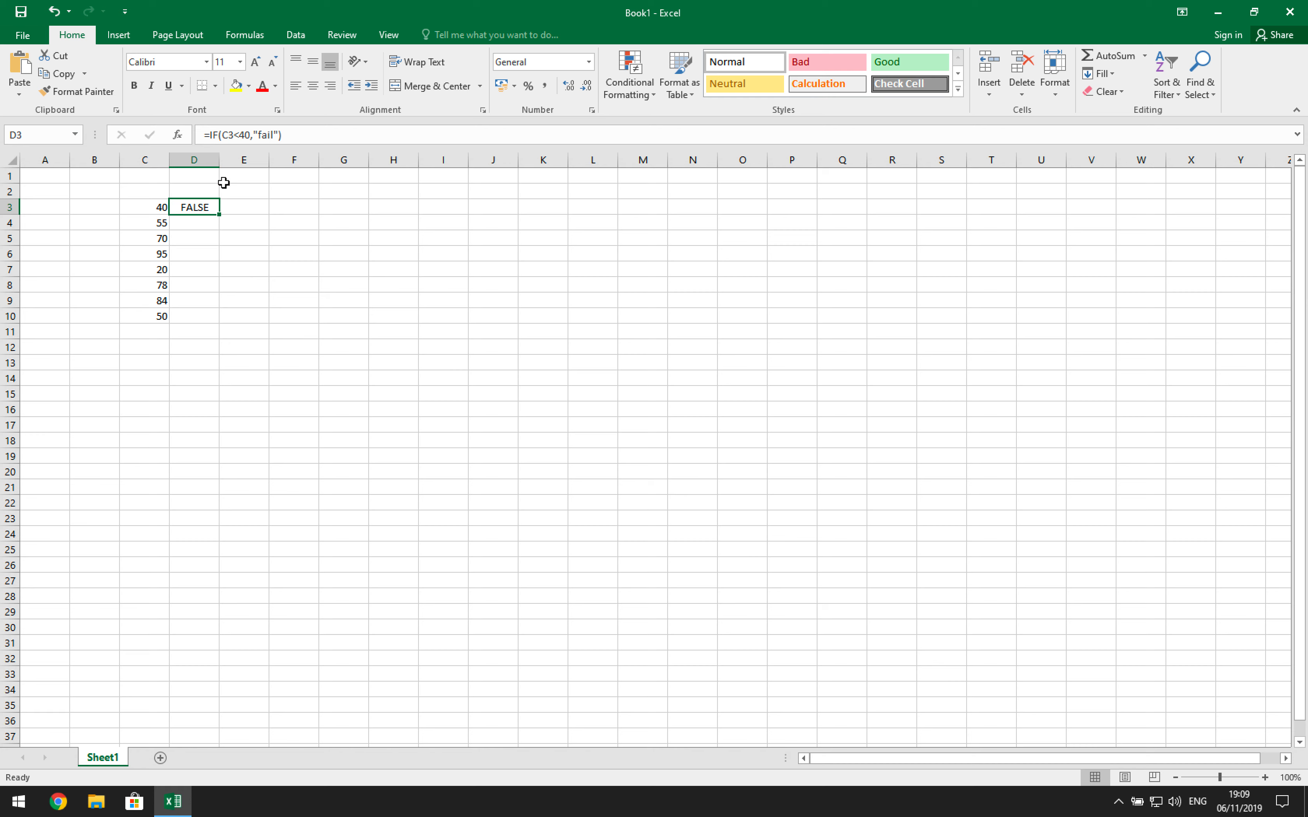
click(280, 136)
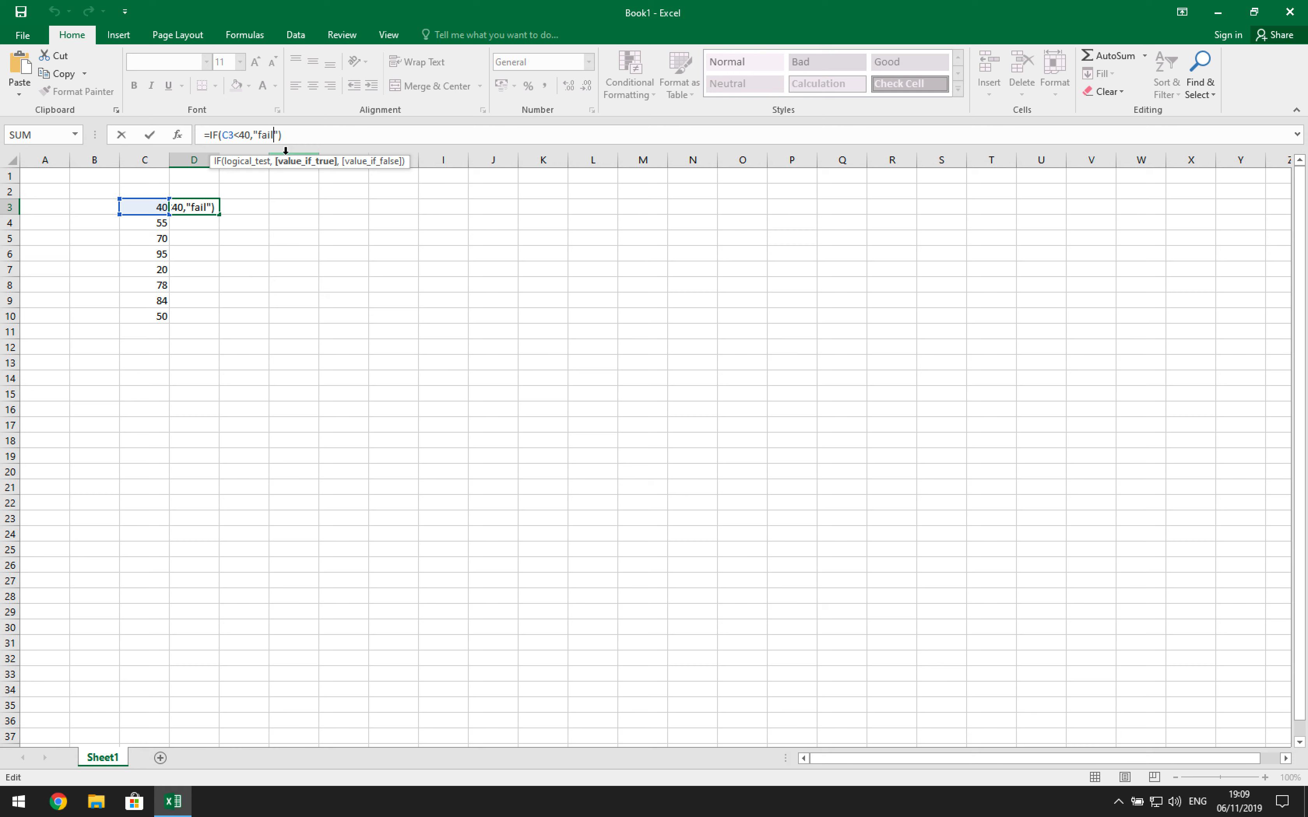
text(,)
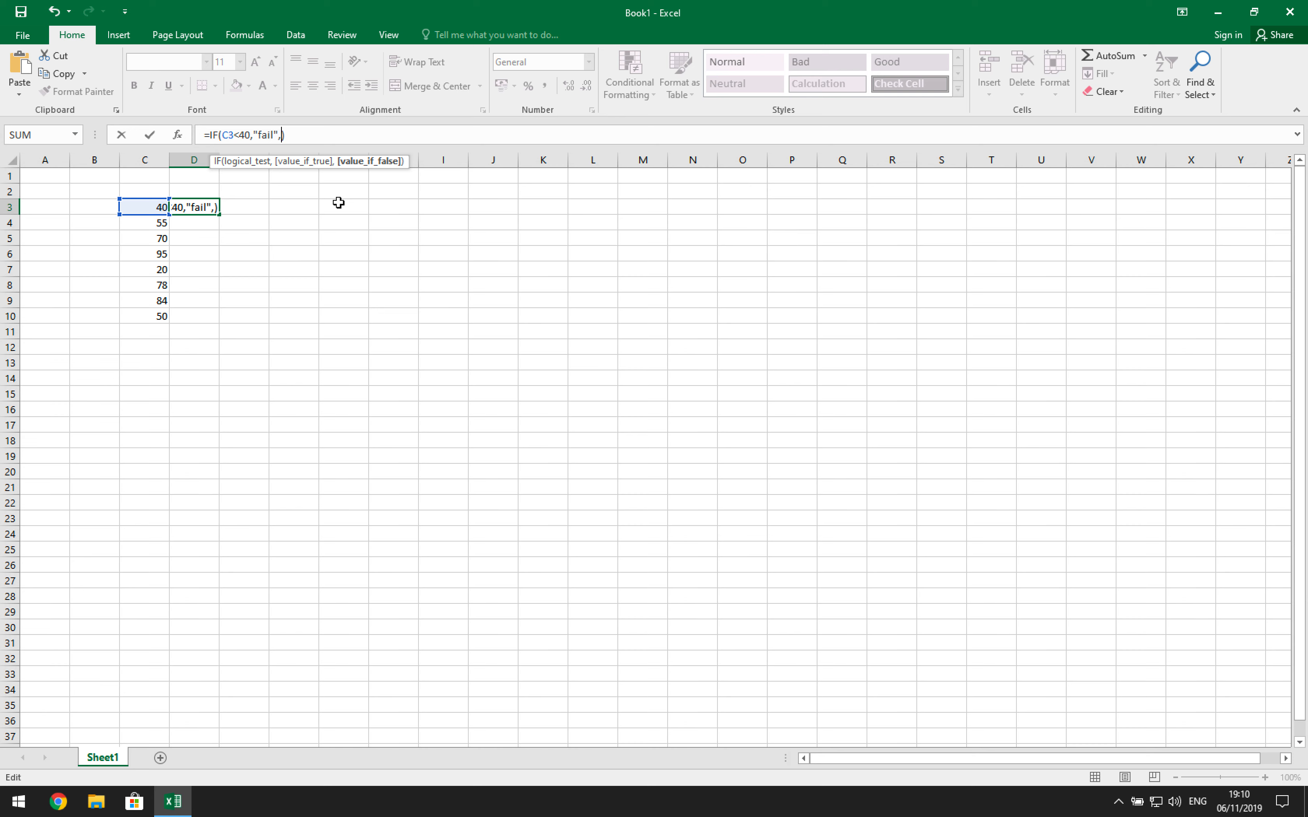
text(if)
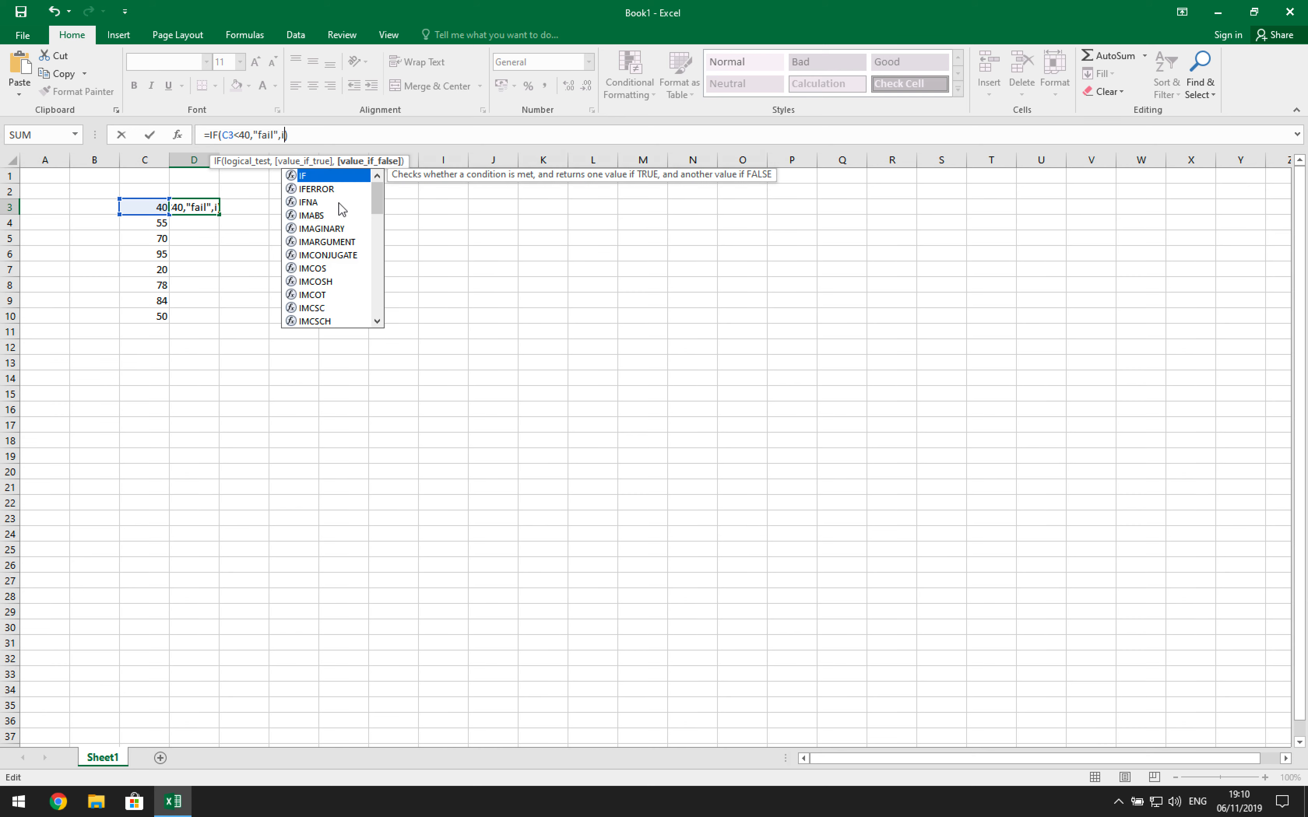
text(()
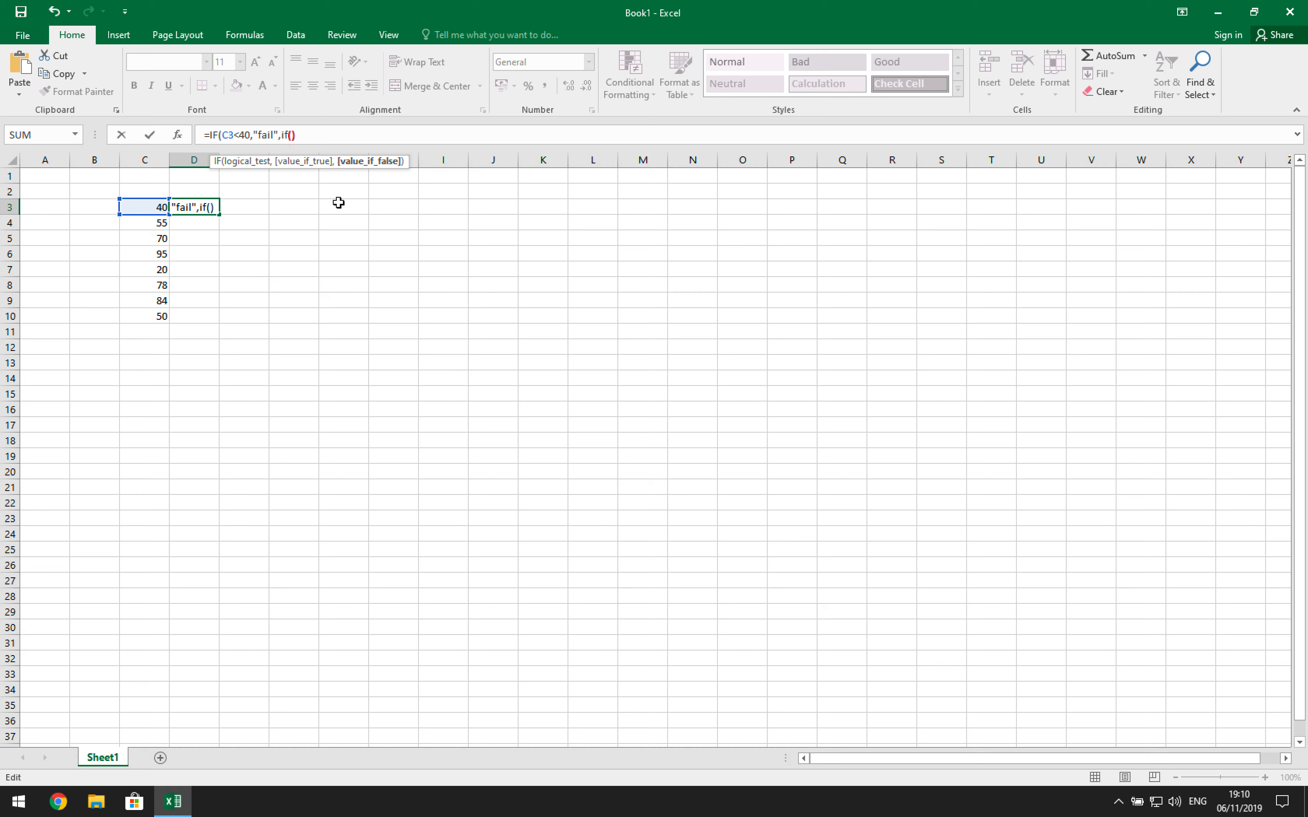
text(and)
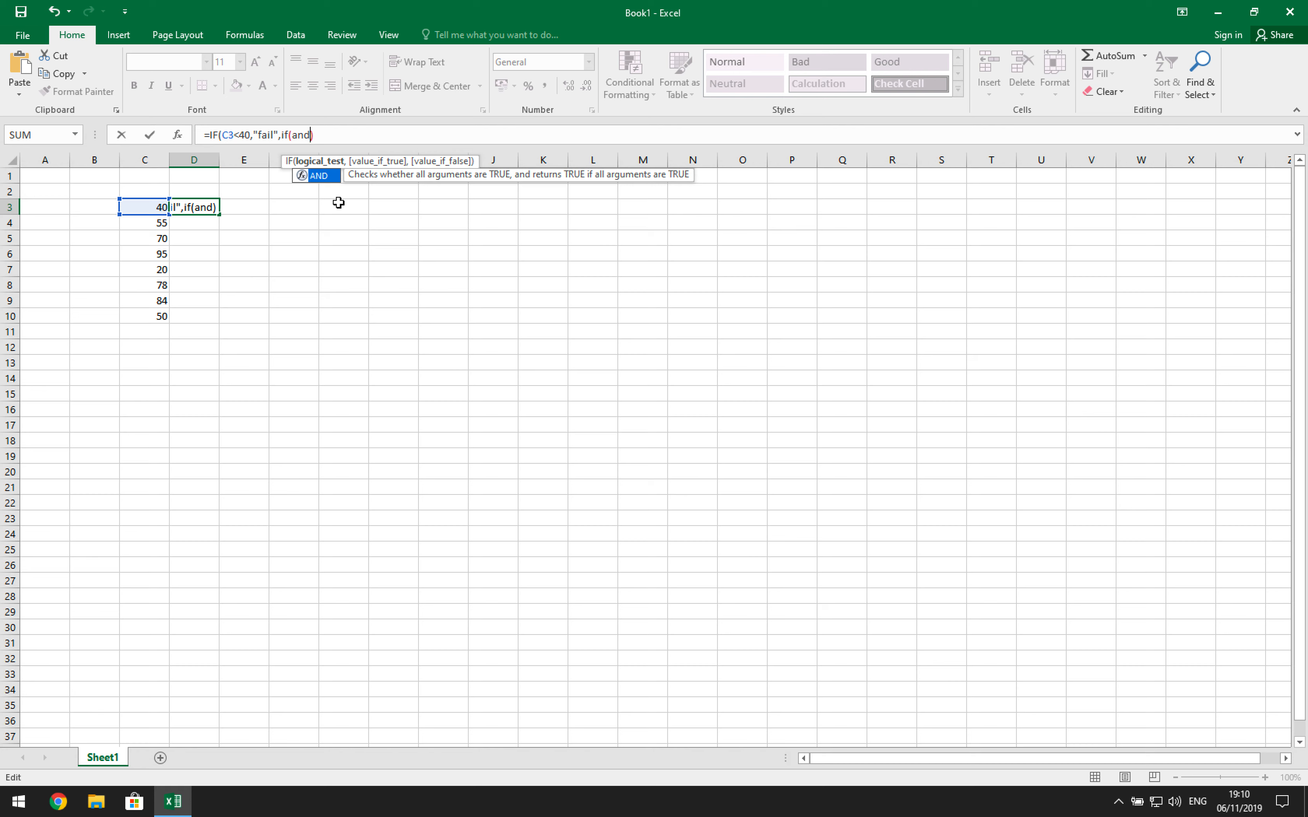
text(()
key(Left)
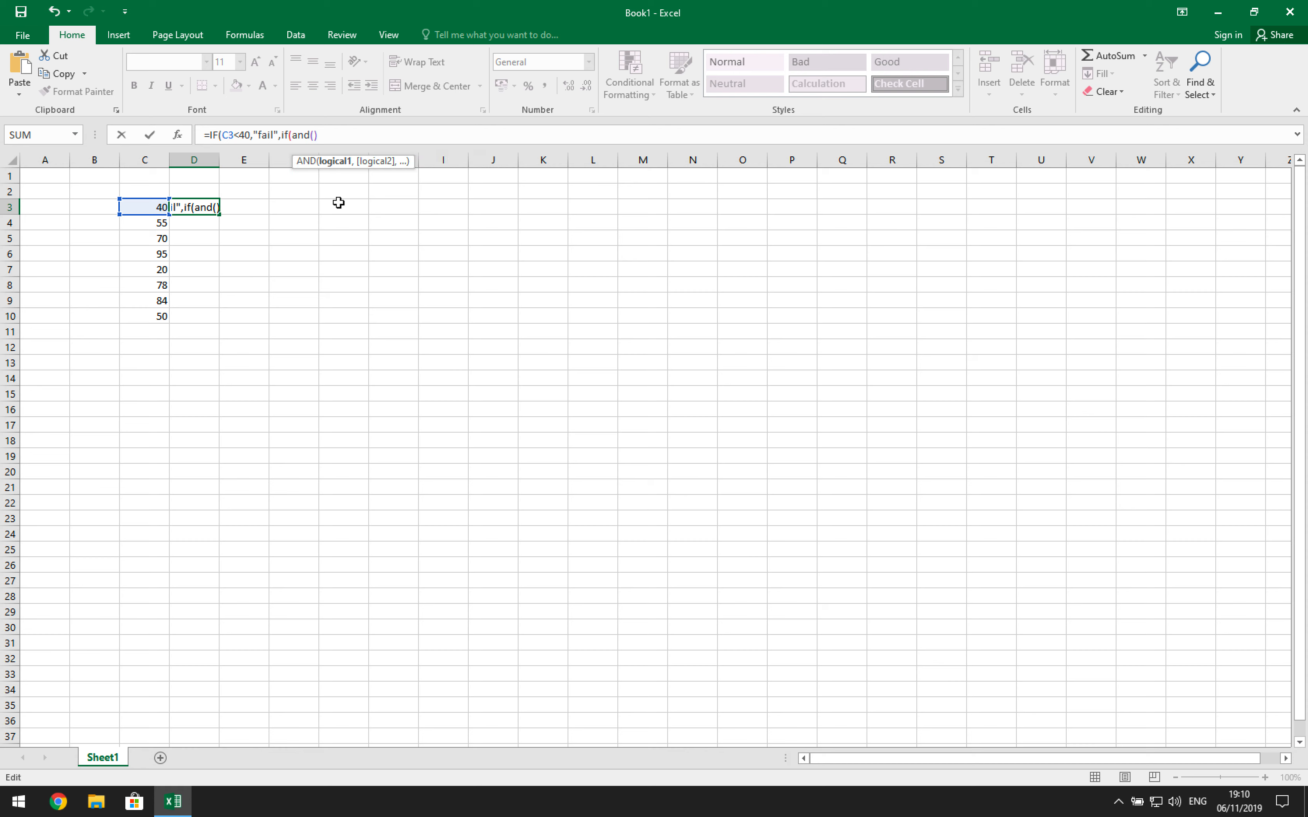
click(152, 208)
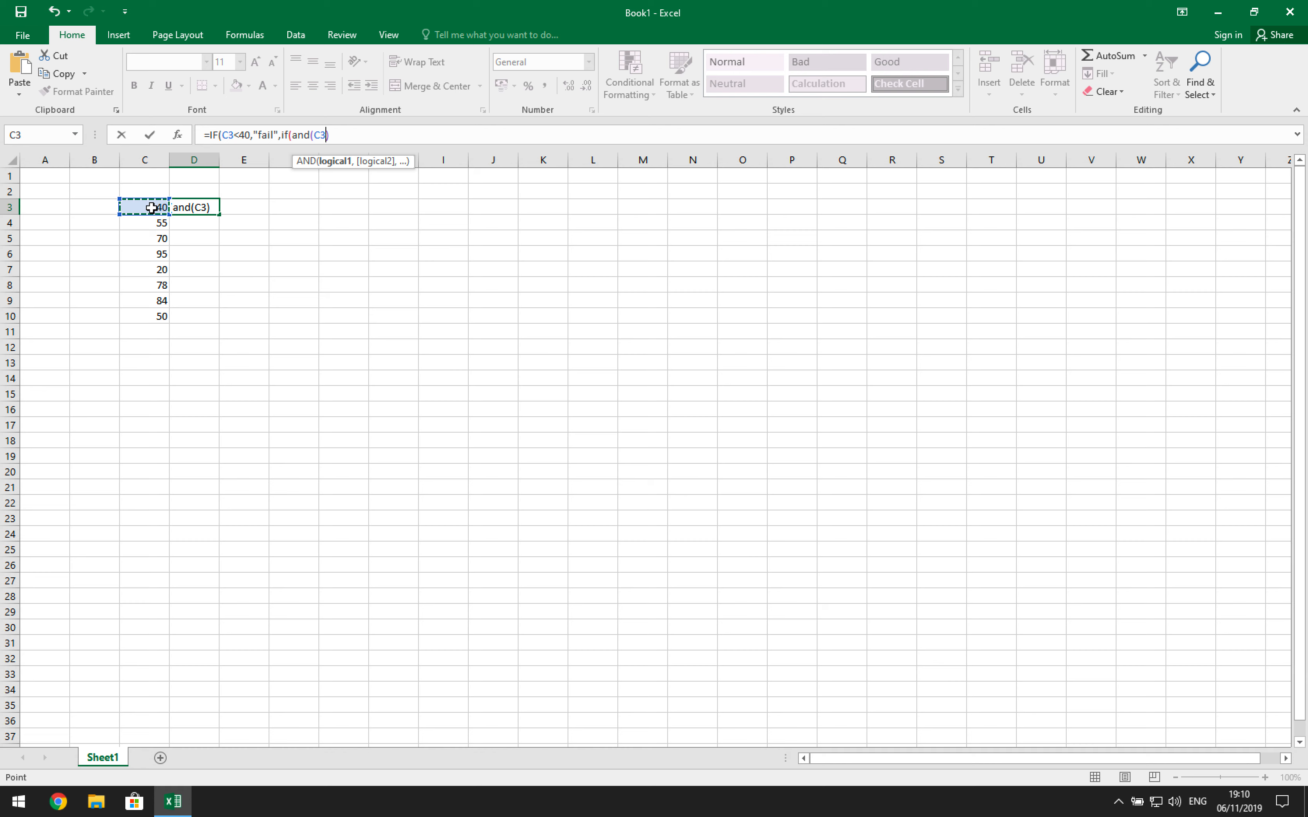
text(>=40,)
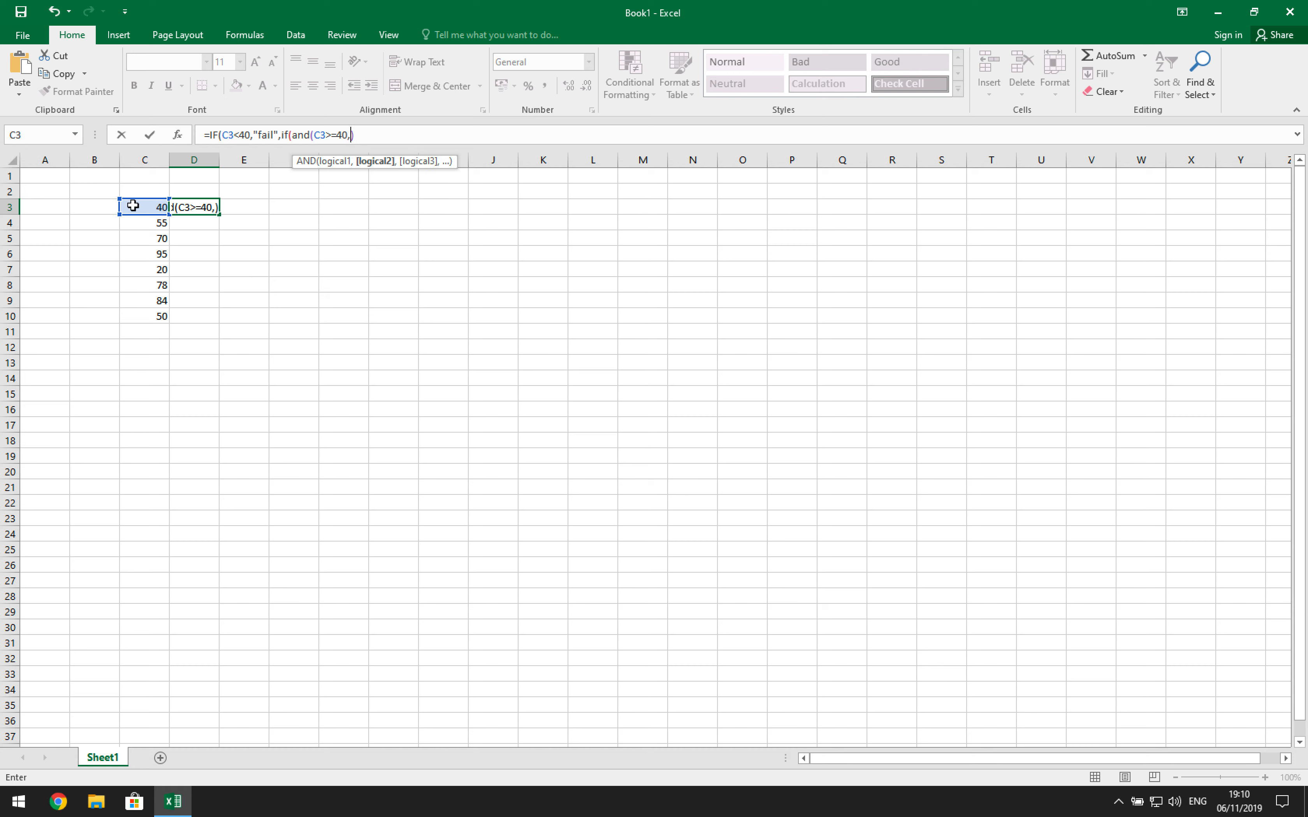
Complete the AND test in D3 with the condition C3<=70 and give "pass" as the nested IF's value if true
click(136, 207)
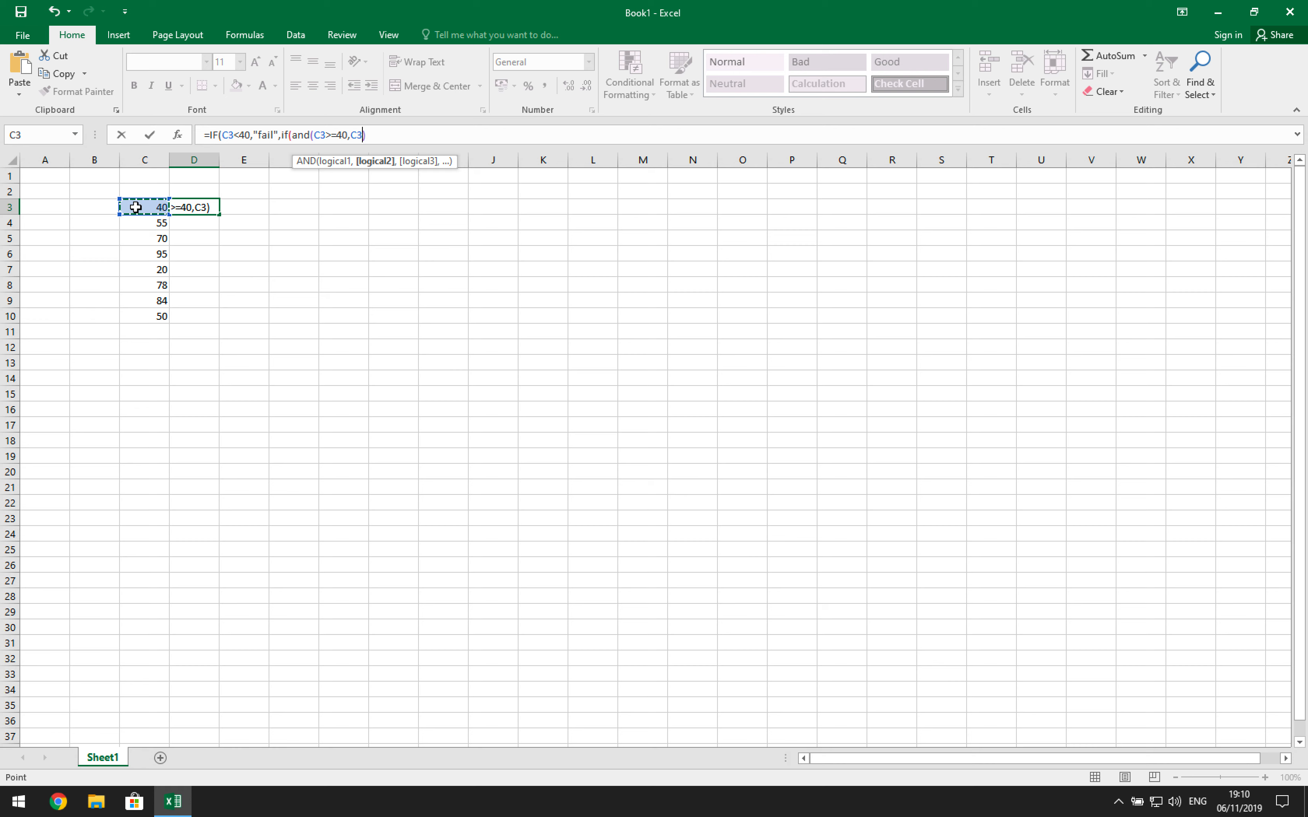
text(<)
text(=70)
text(,)
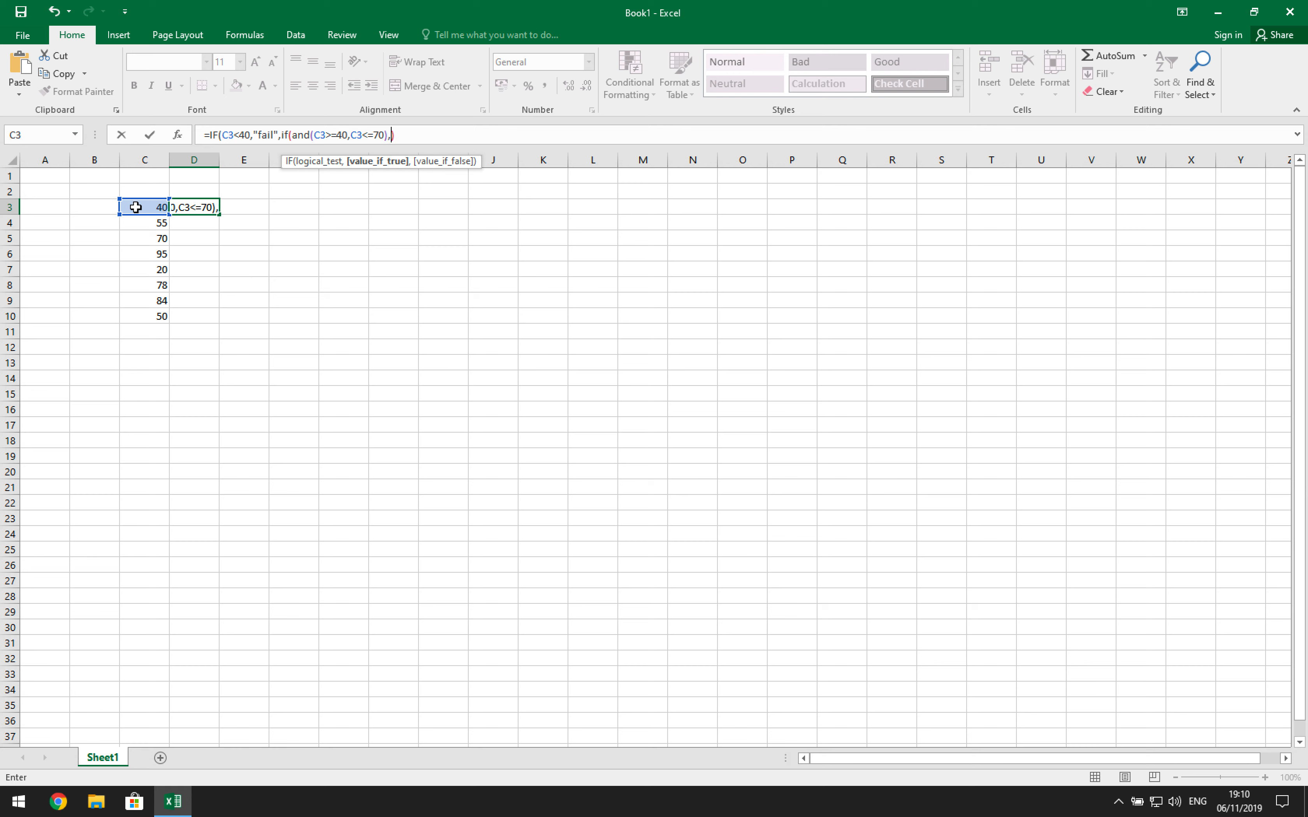
text("pass")
Add a third nested IF(C3>70,"honours") to the D3 formula, close all the parentheses and enter it
text(,)
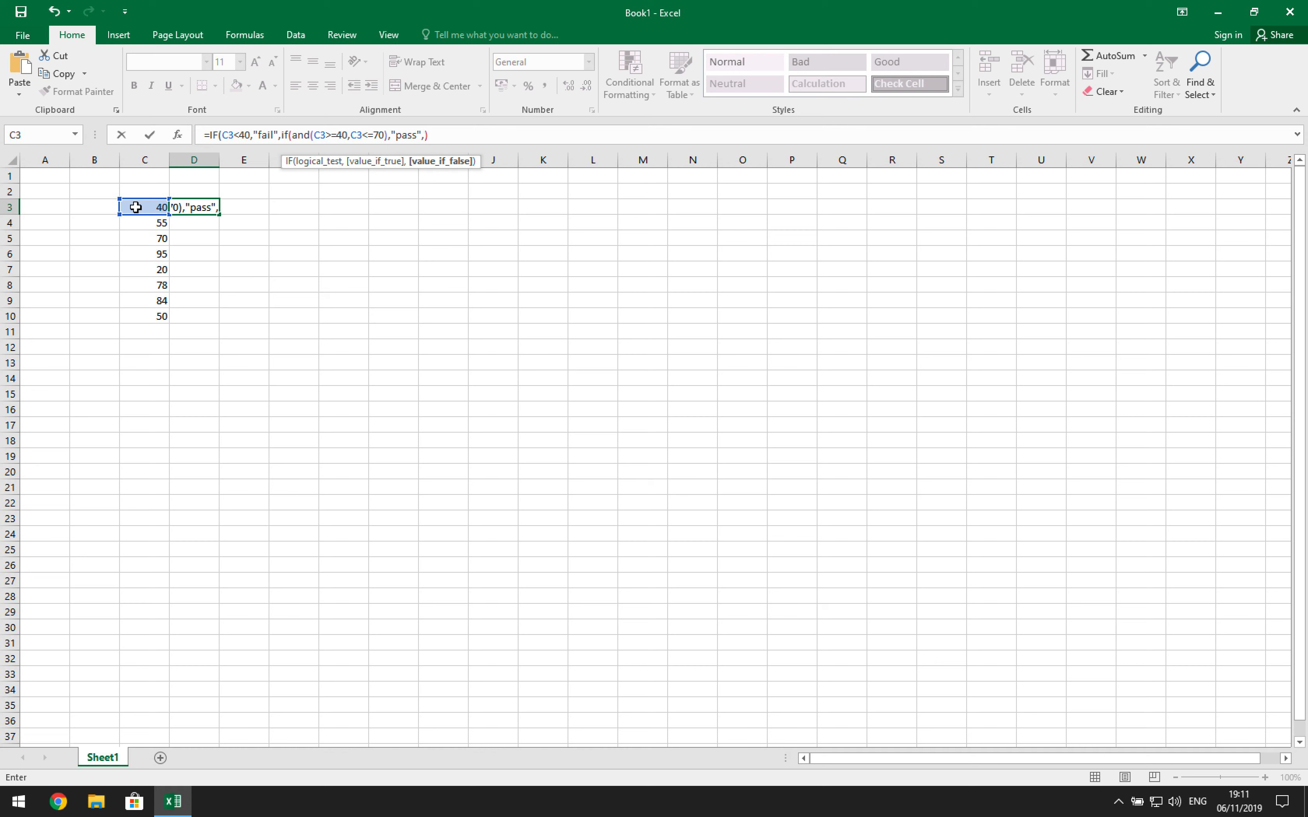
text(if)
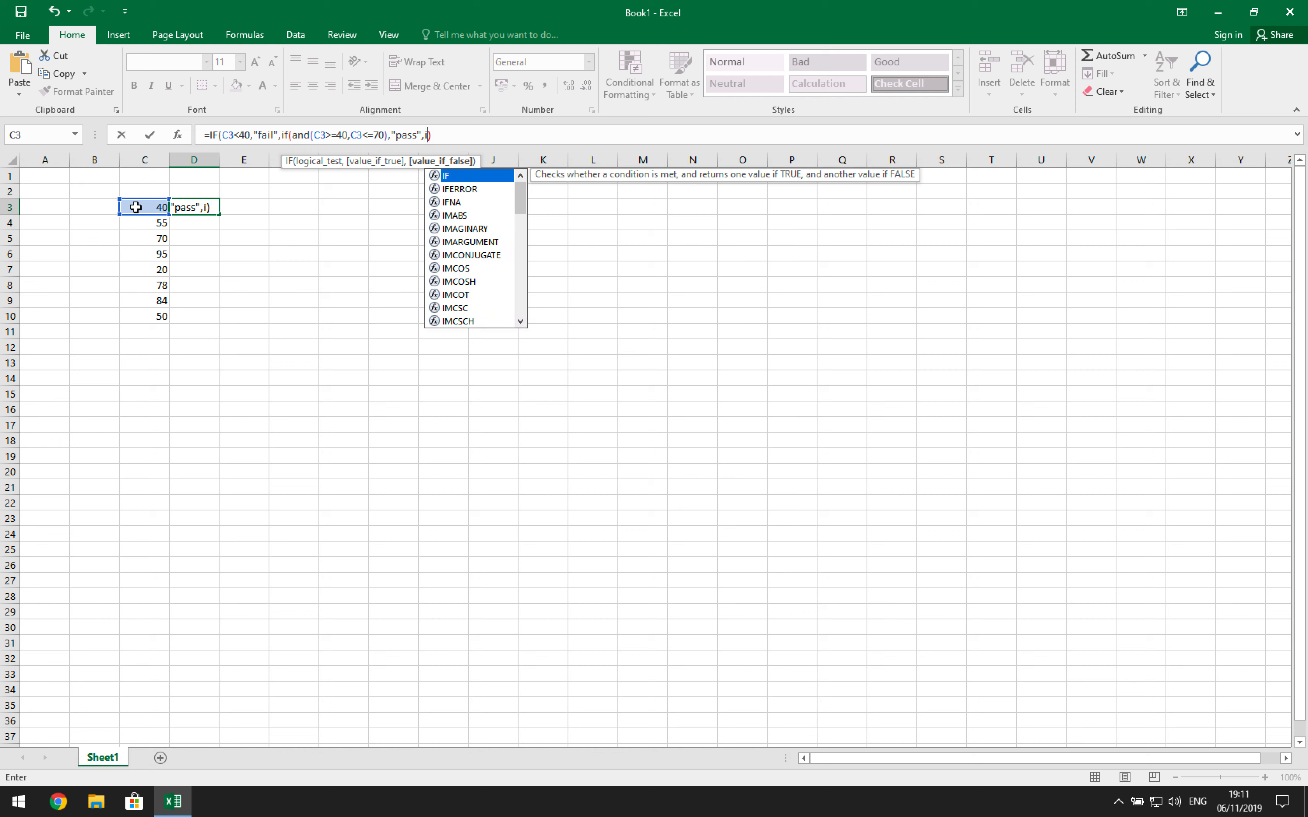
text(()
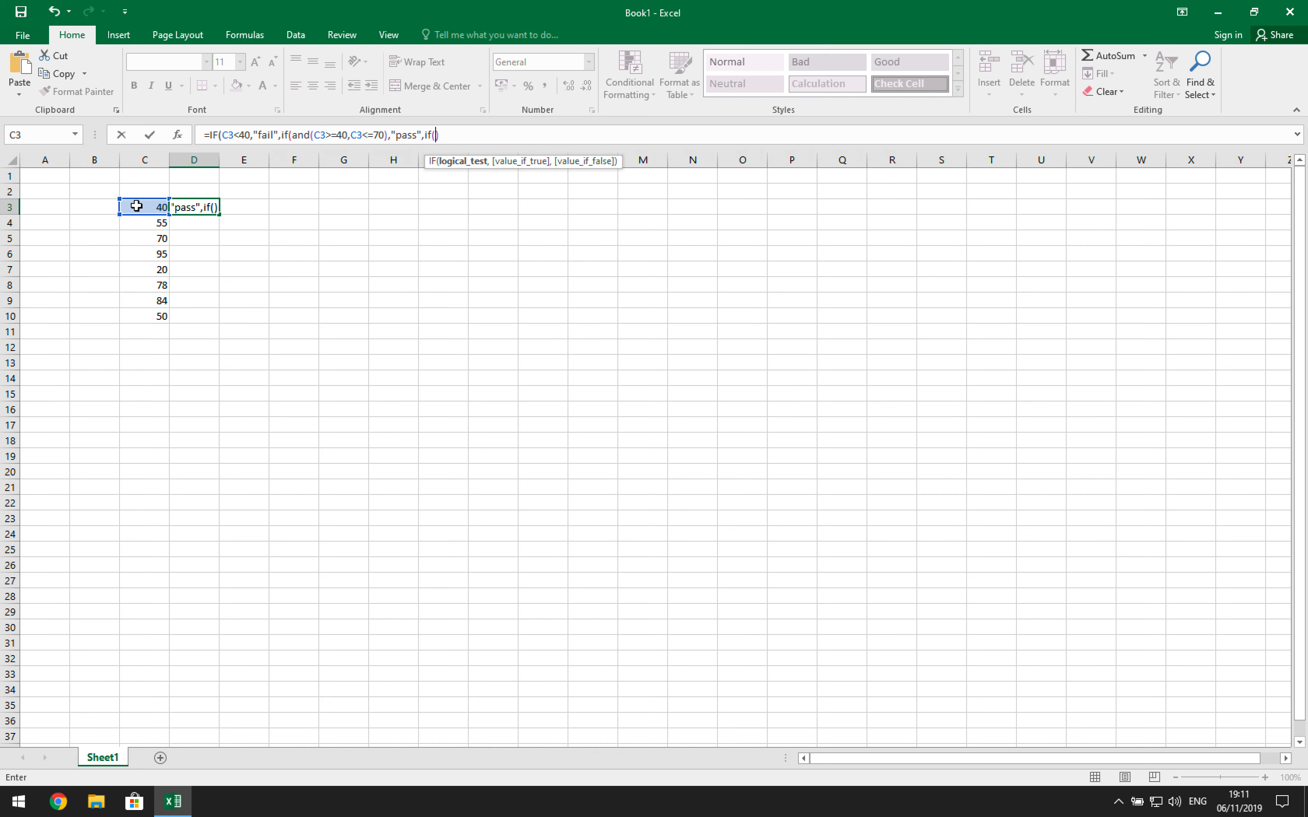
click(136, 206)
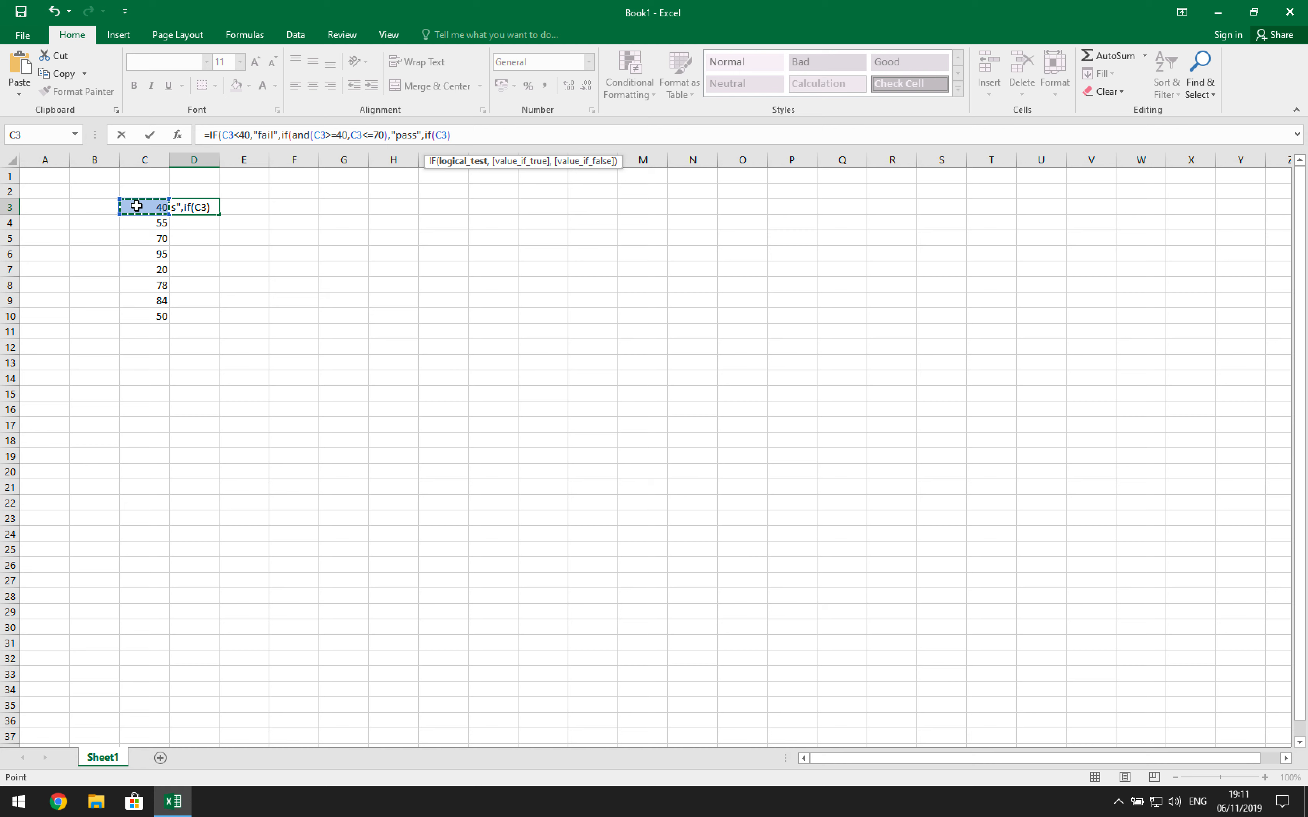
text(>70,"honours)
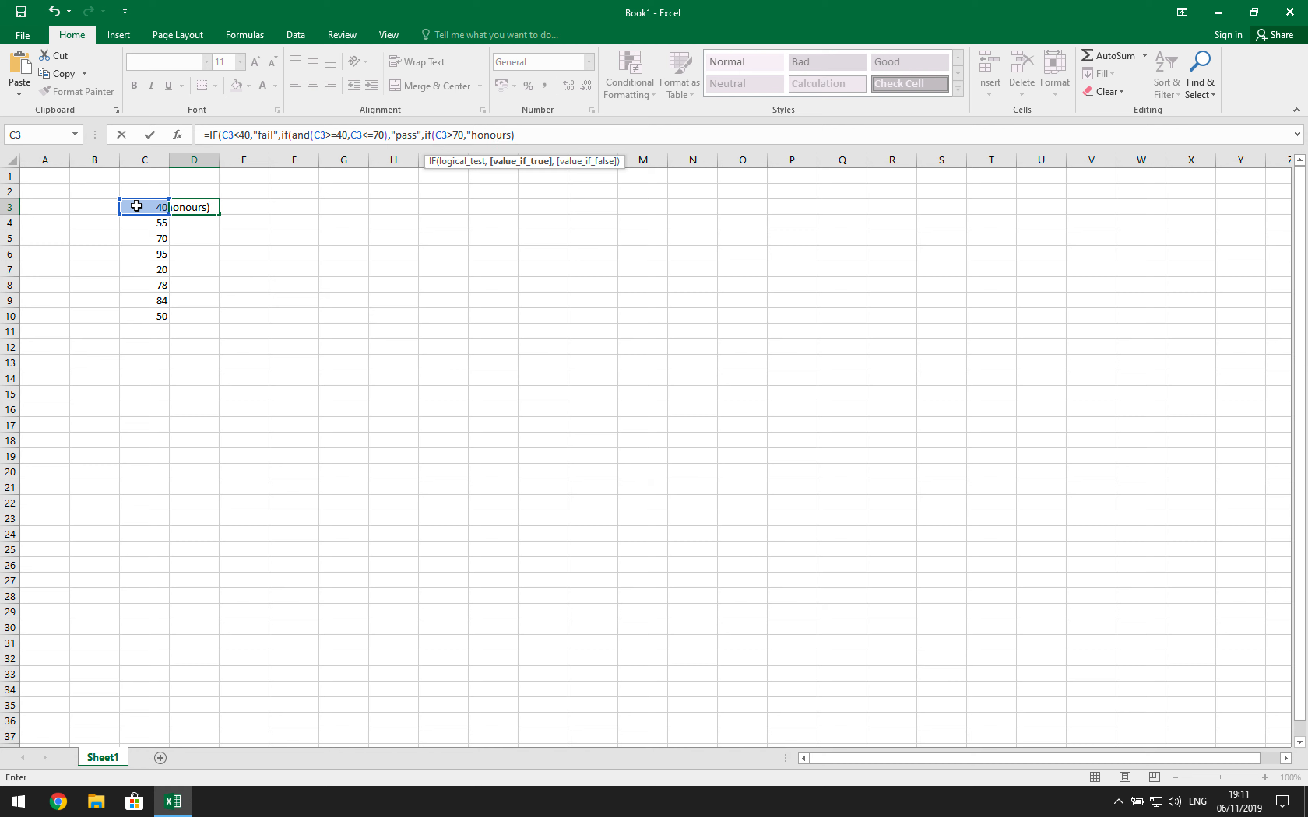
text(")
click(539, 136)
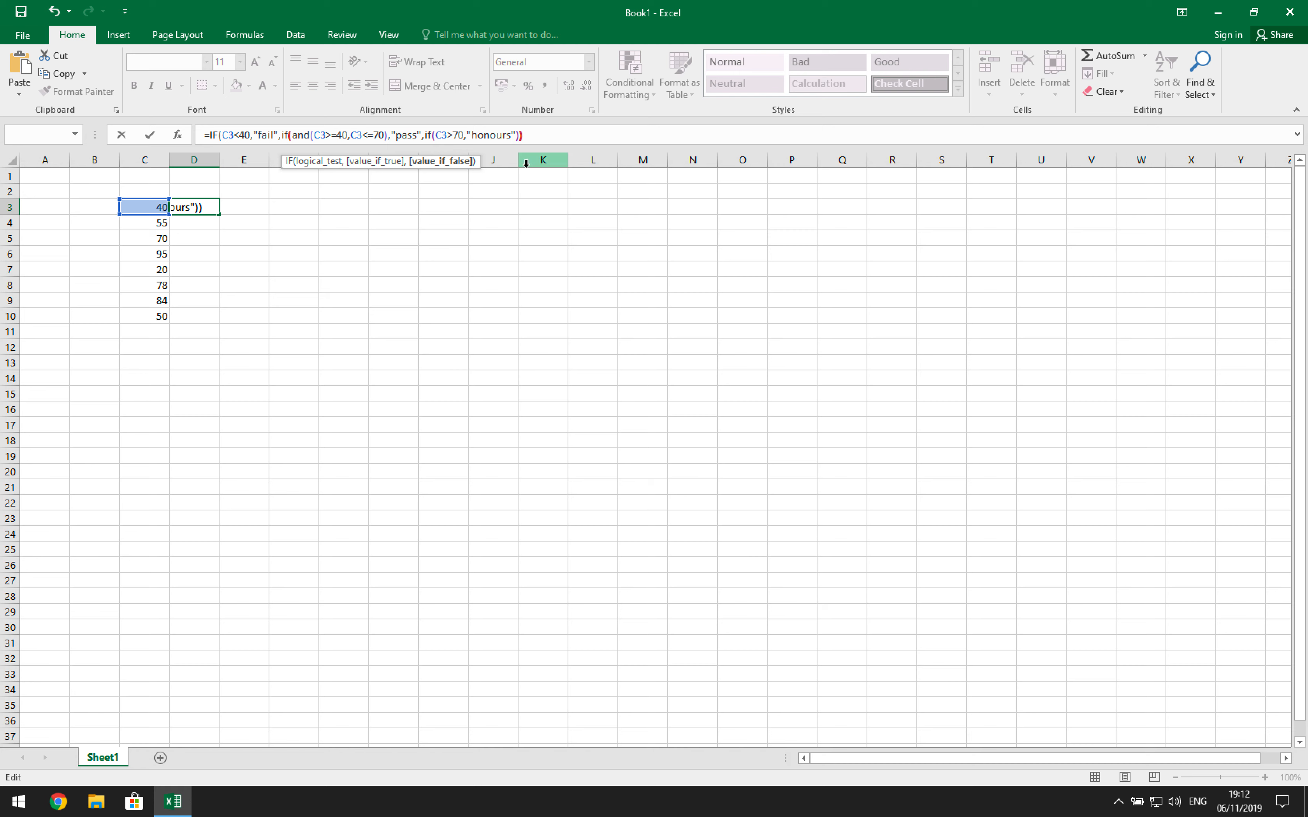
text())
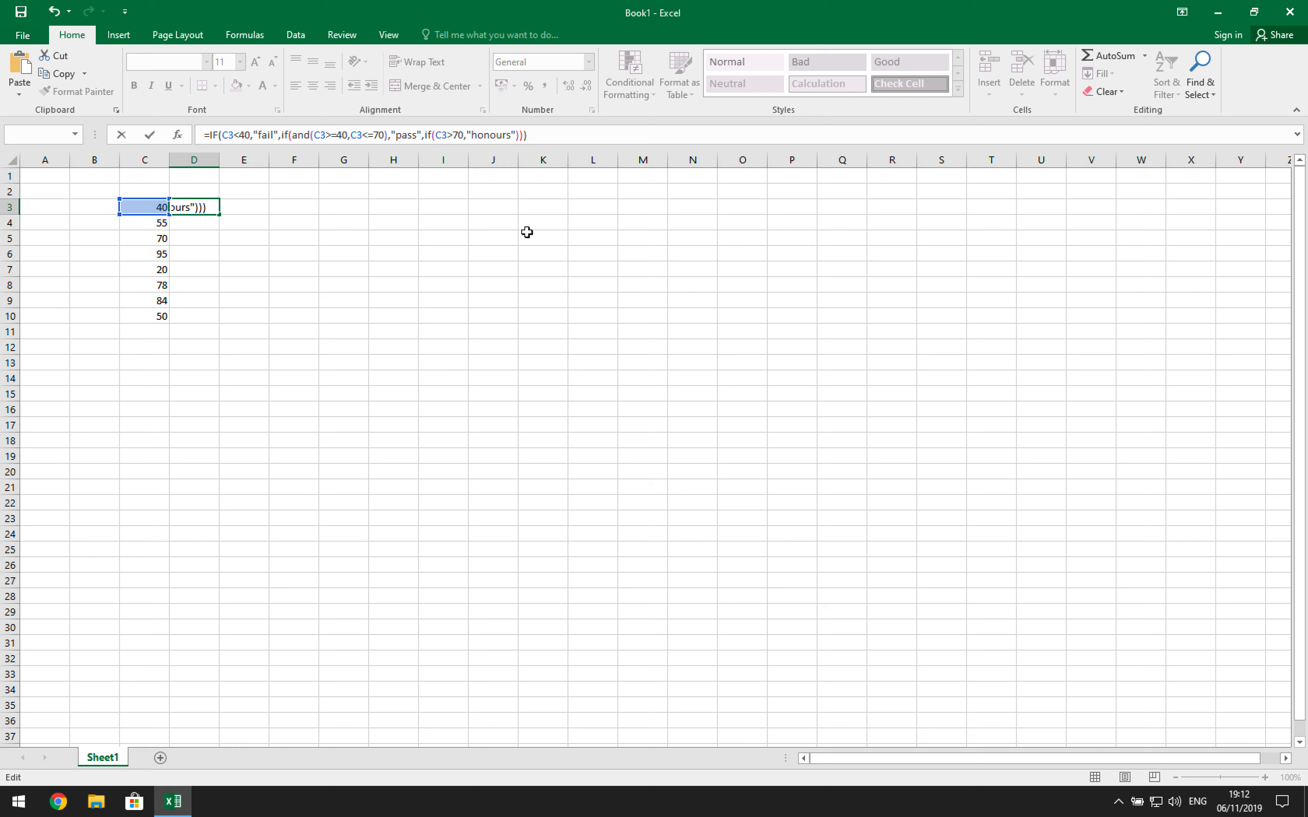
key(Return)
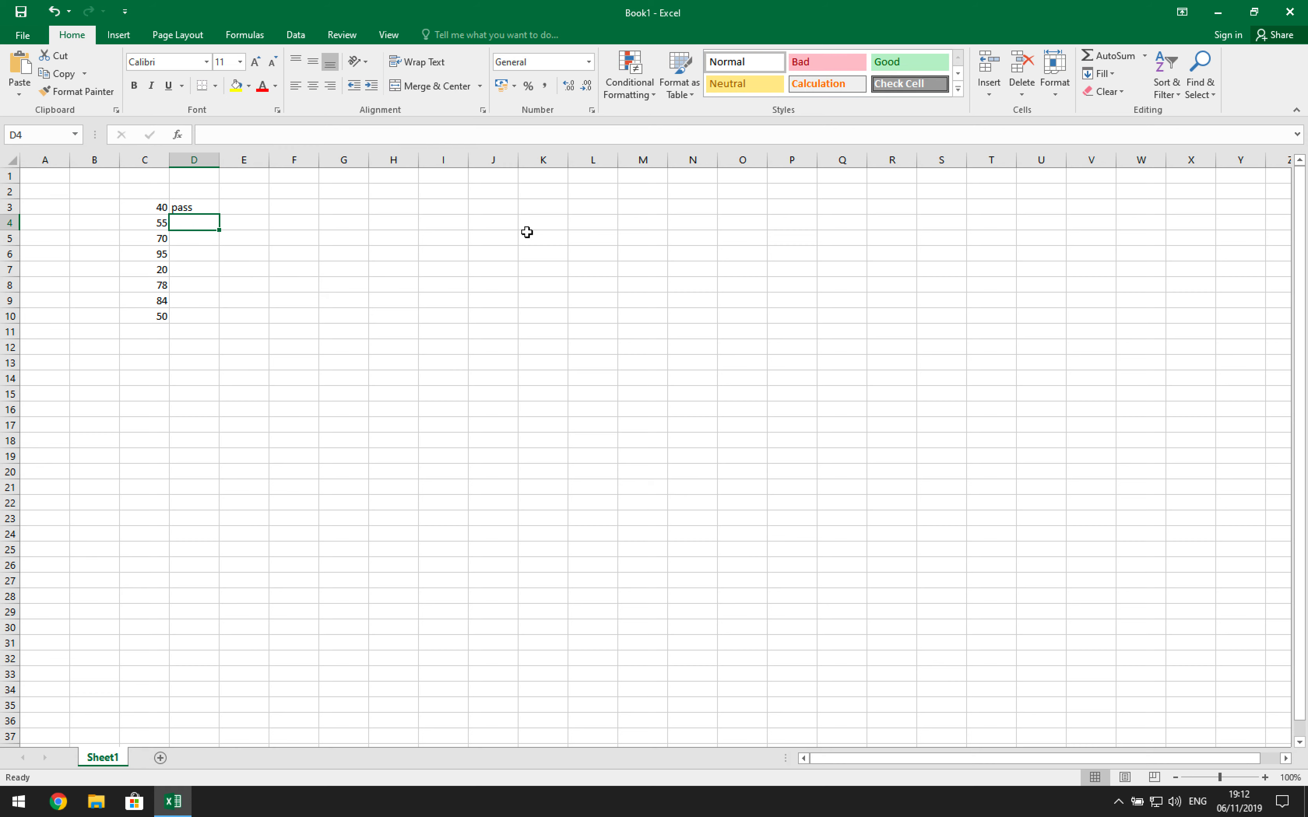
click(210, 207)
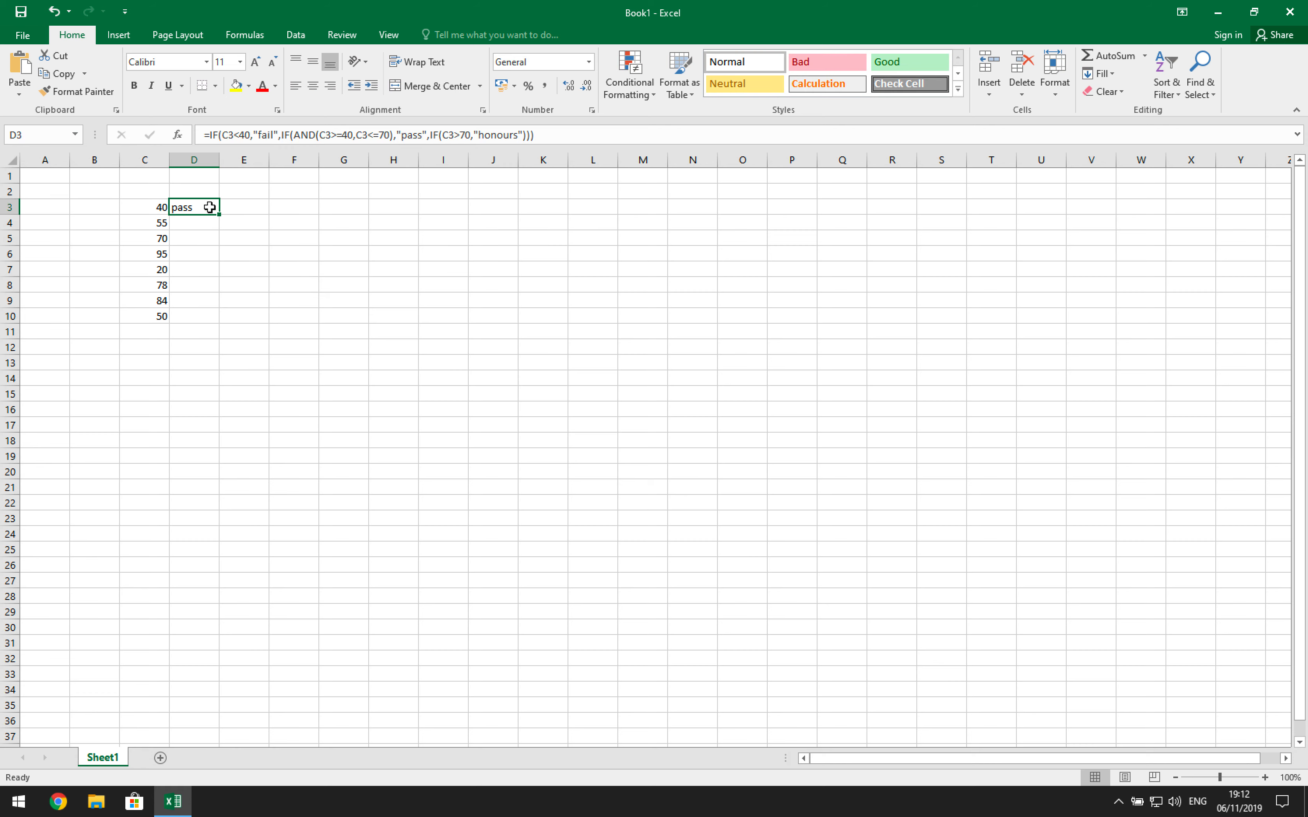
Test the nested formula by setting C3 to 20, 50, 70 and finally 71
click(144, 206)
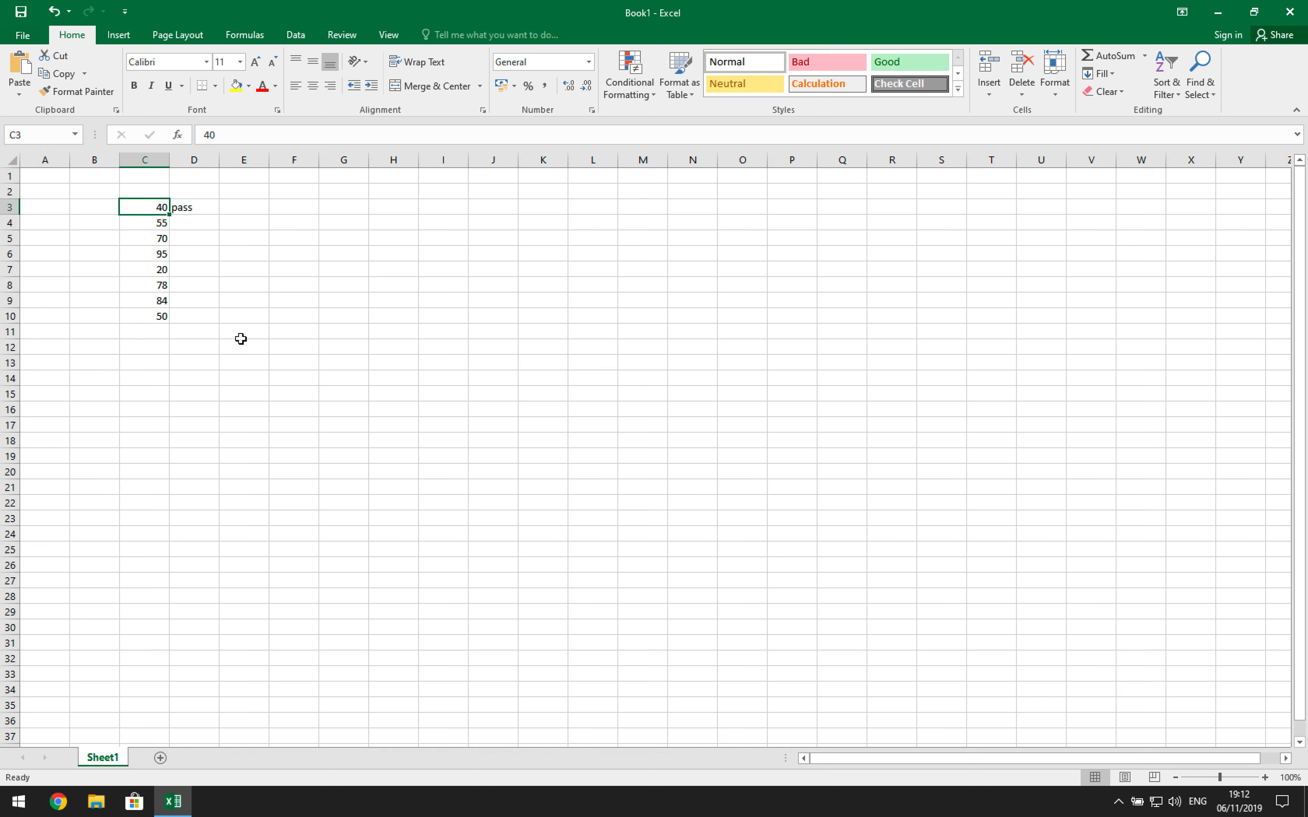
text(20)
key(Return)
click(158, 207)
text(50)
key(Return)
click(160, 207)
text(70)
key(ctrl+Return)
text(71)
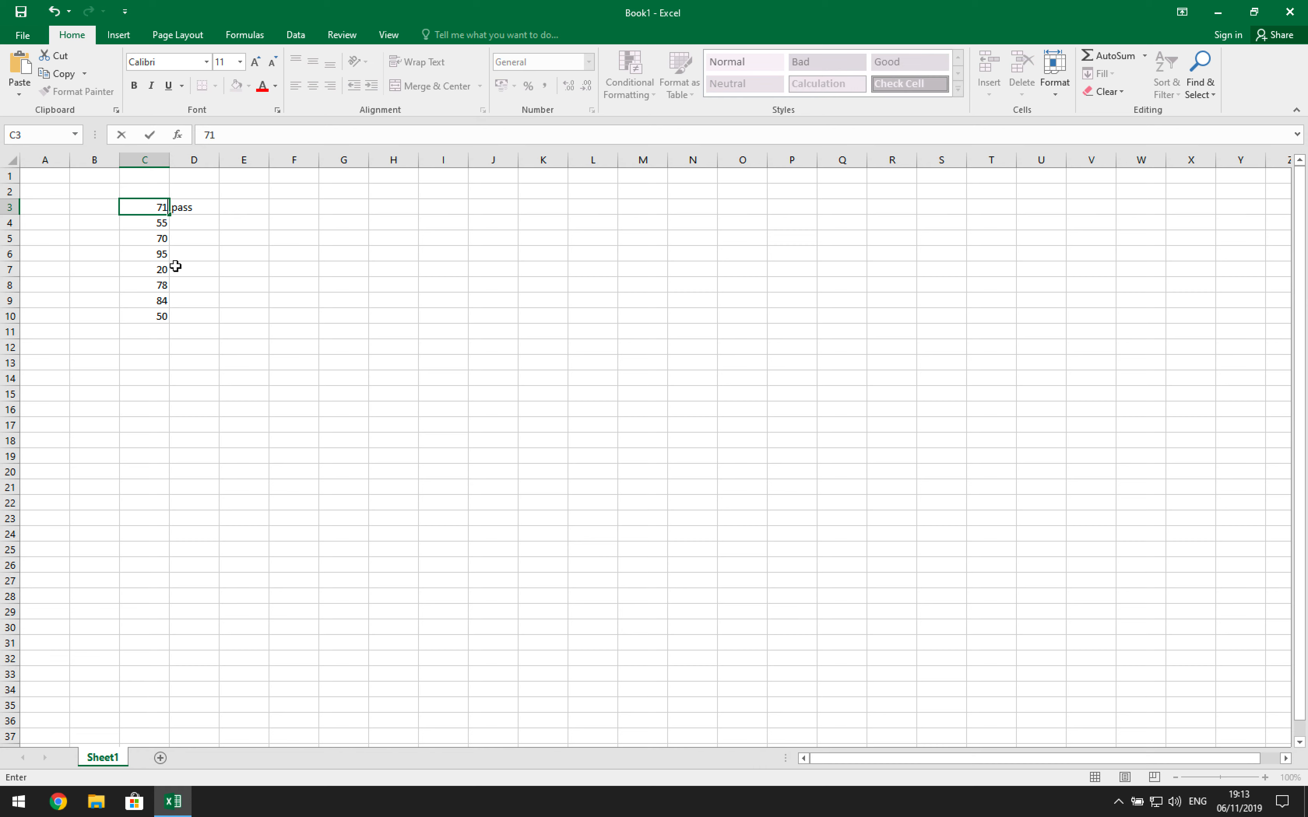
key(Return)
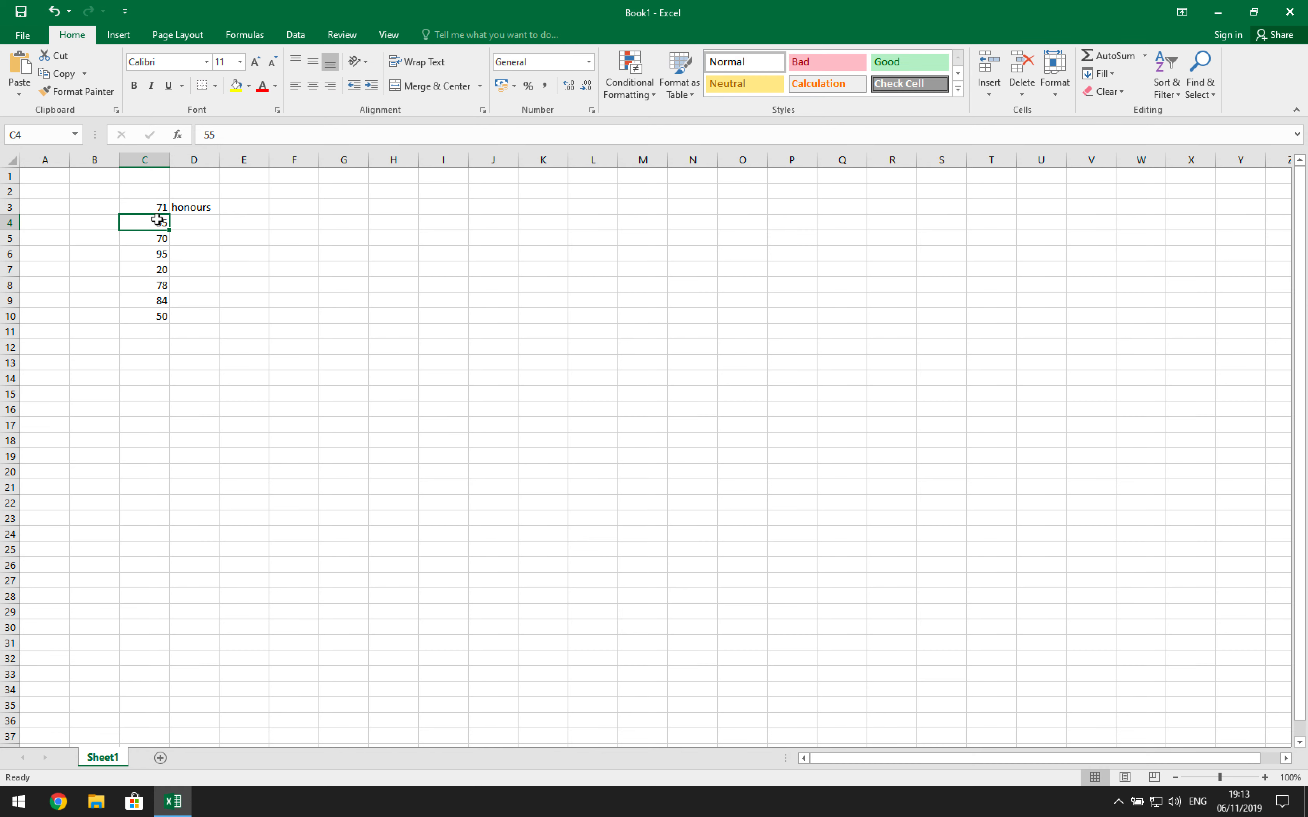
Test the nested formula further by setting C3 to 90 and finally 25
click(152, 207)
text(90)
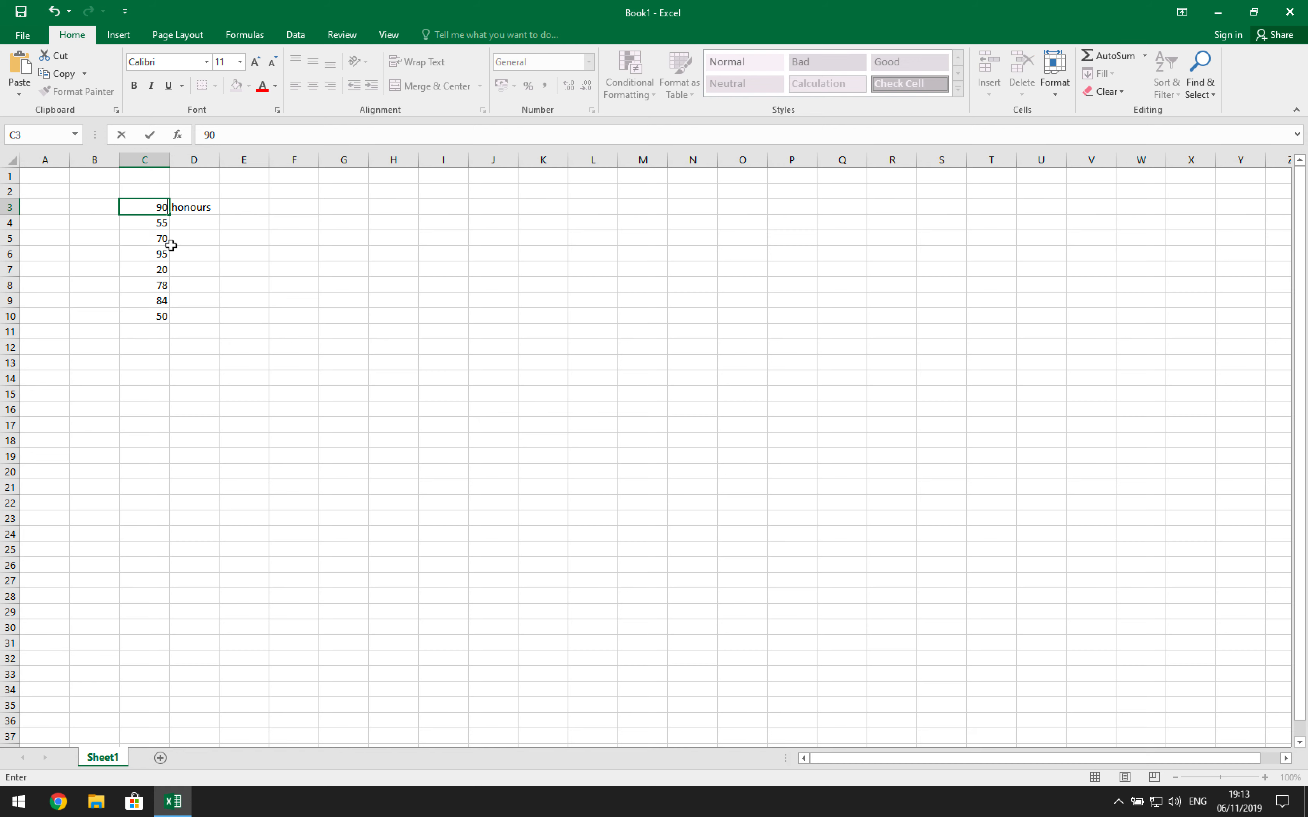
key(Return)
key(Up)
text(25)
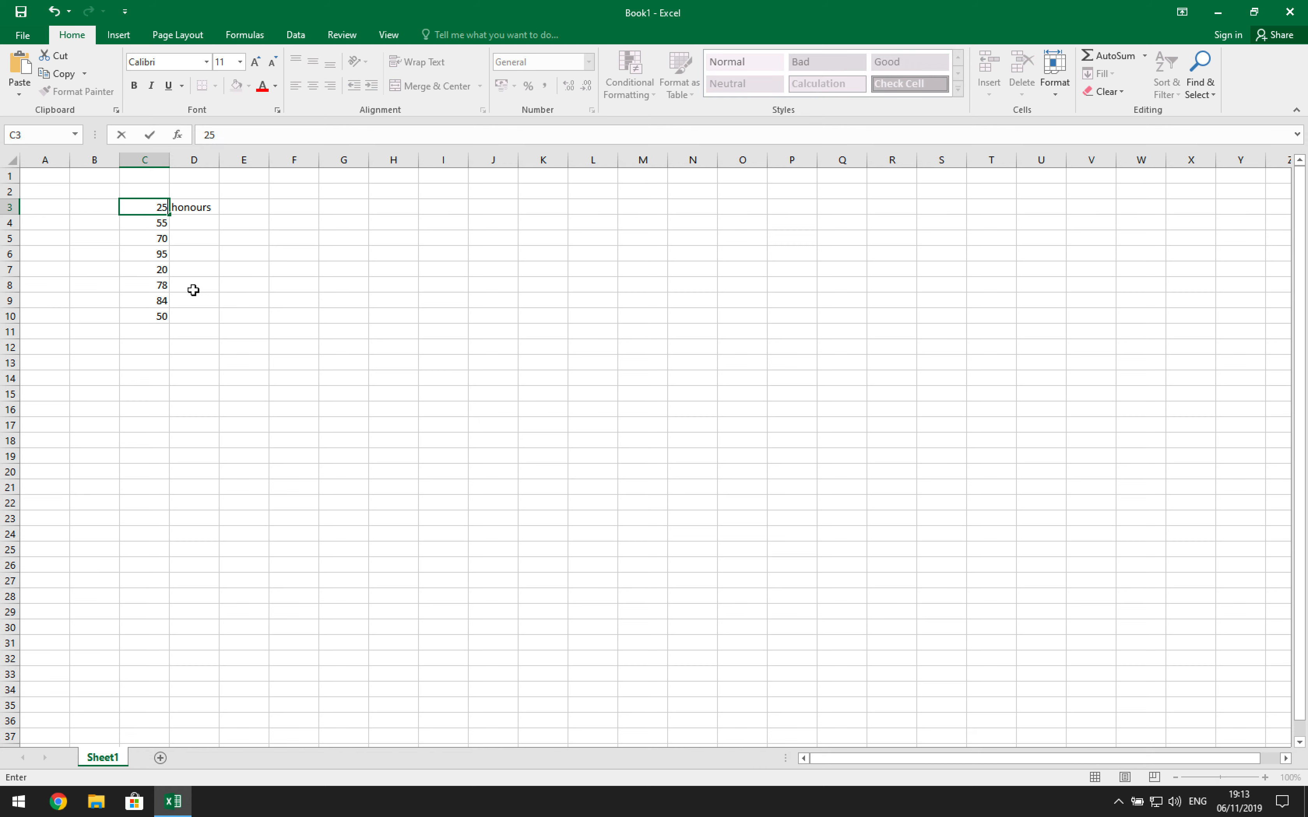
key(Return)
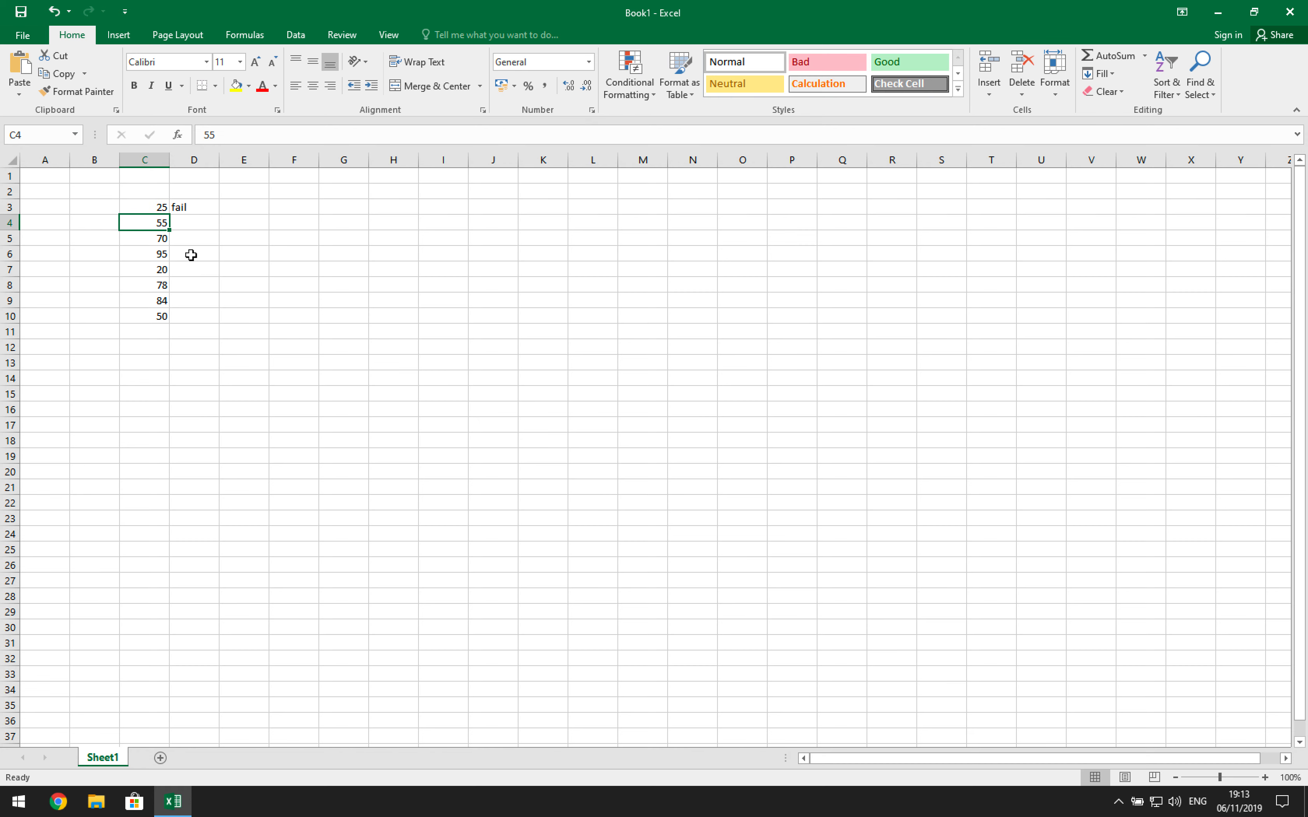
Fill the D3 formula down through D10 and check the cell references in the copied formulas in D4 to D6
click(158, 210)
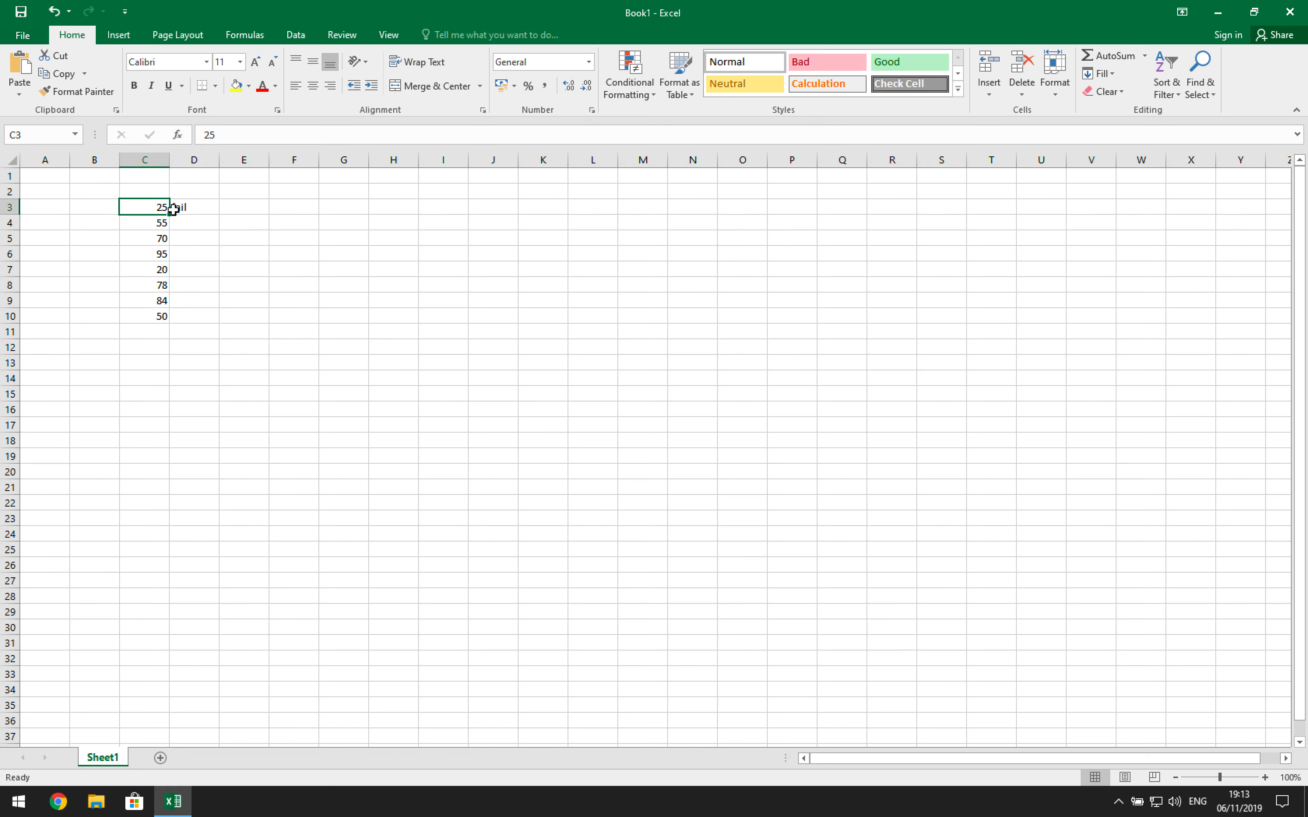
click(196, 207)
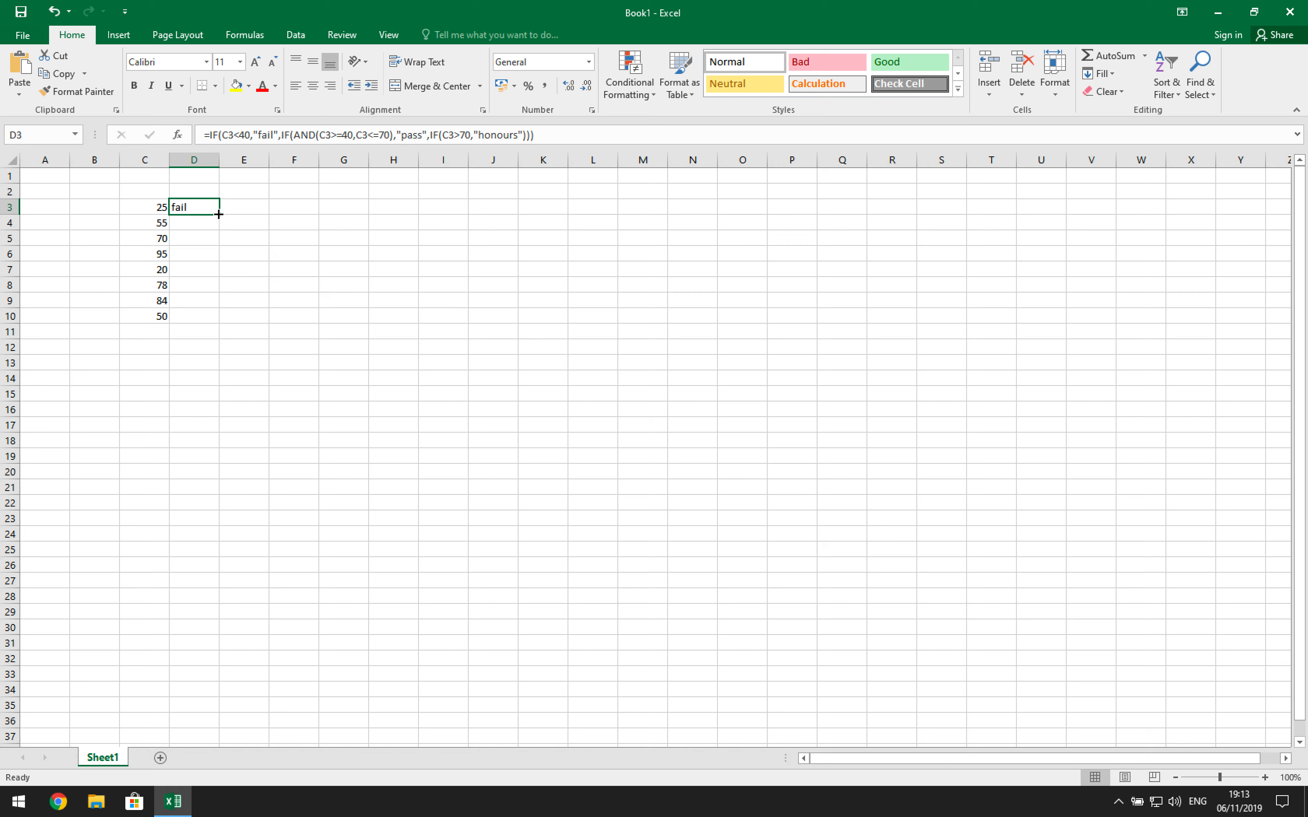
drag(219, 214, 217, 322)
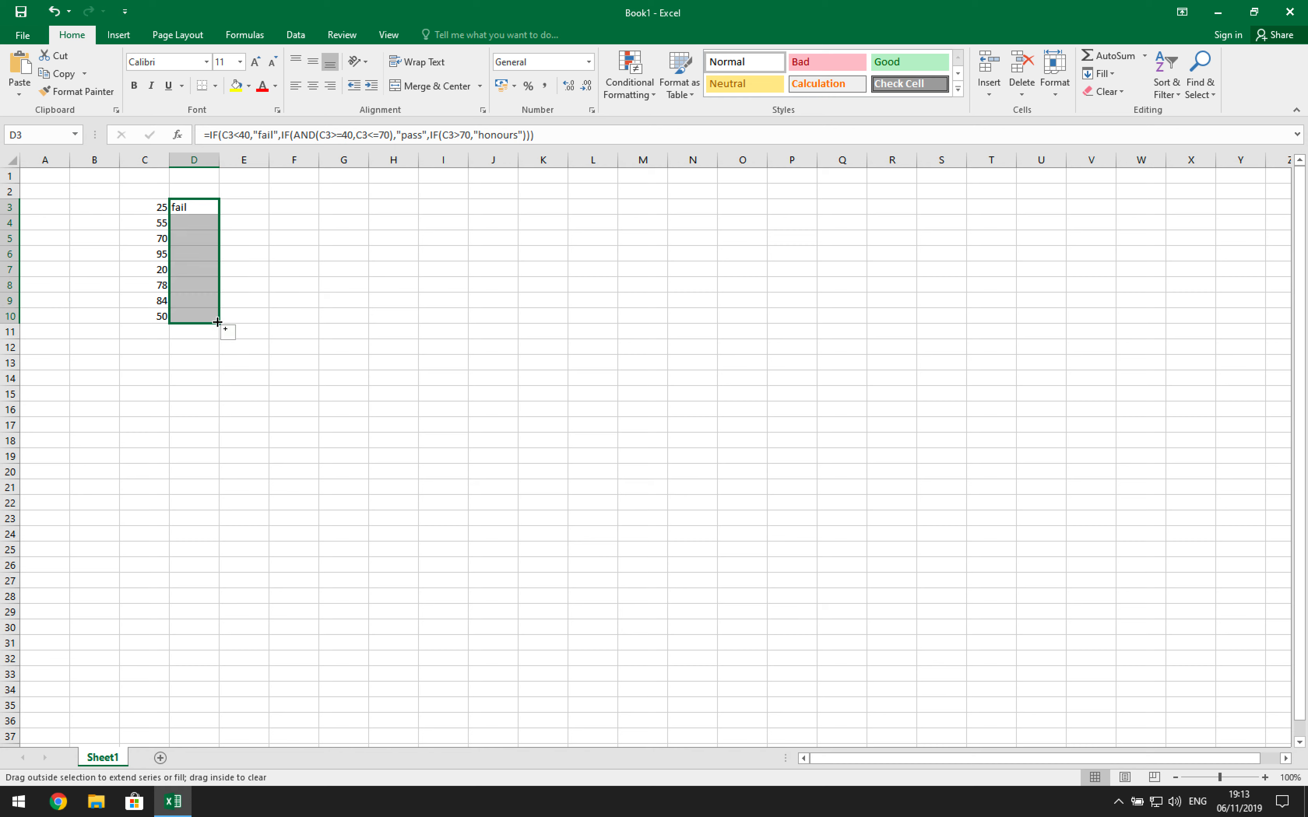
click(189, 207)
key(Down)
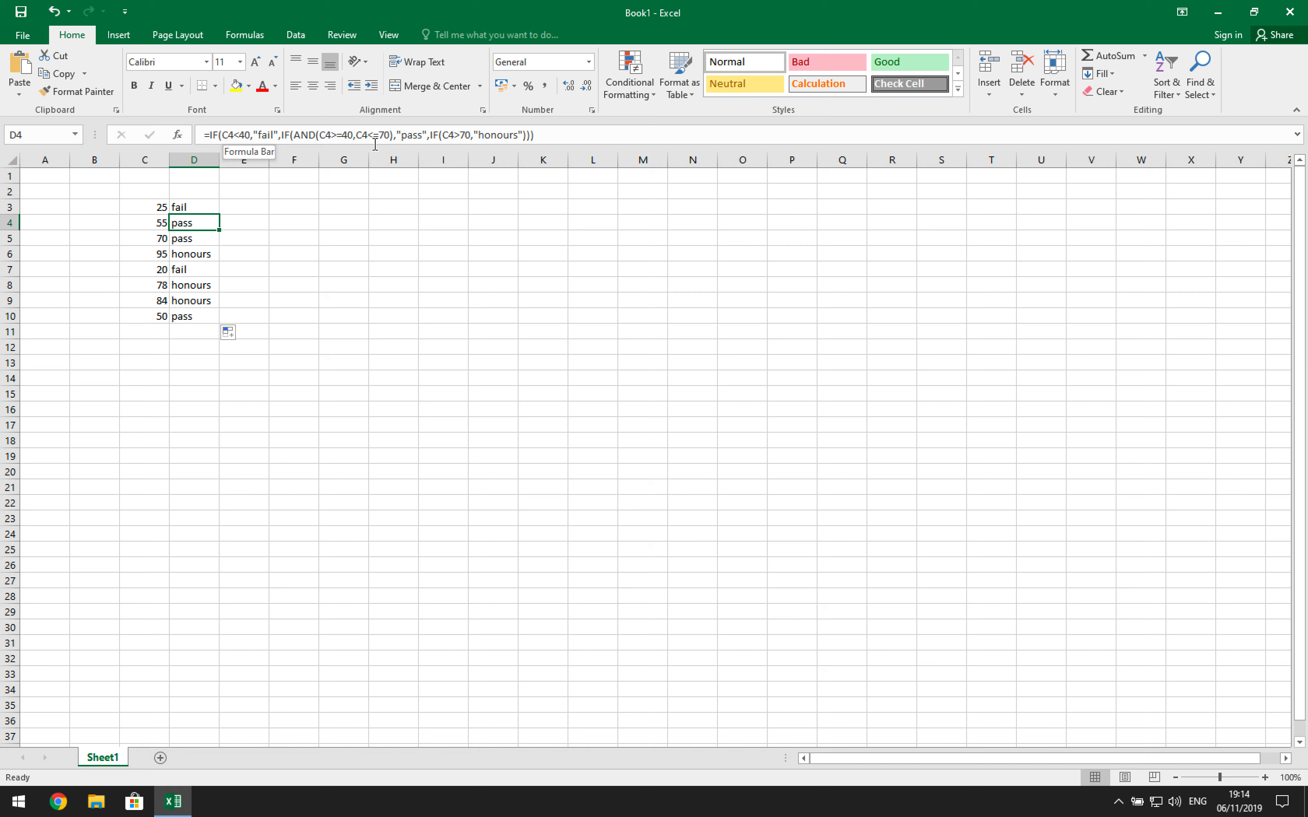
key(Down)
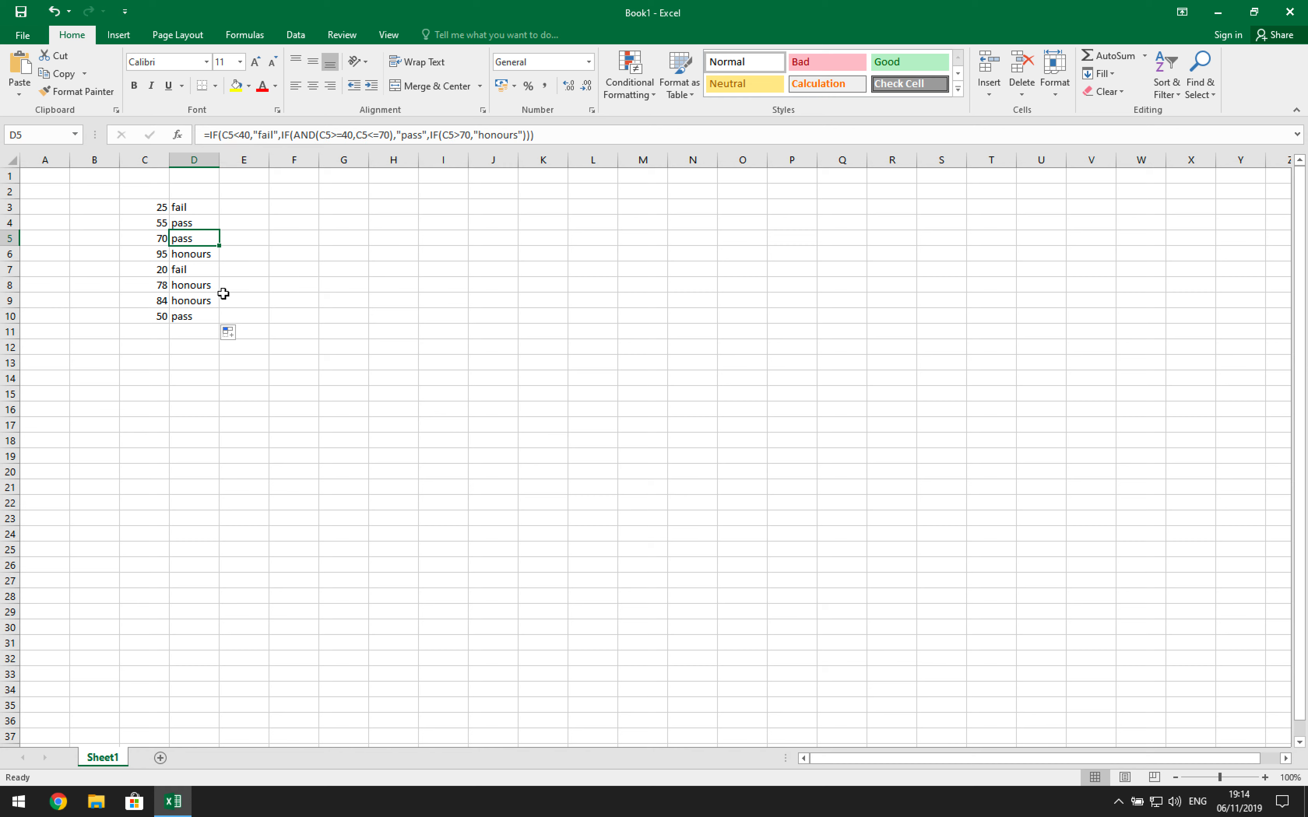
key(Down)
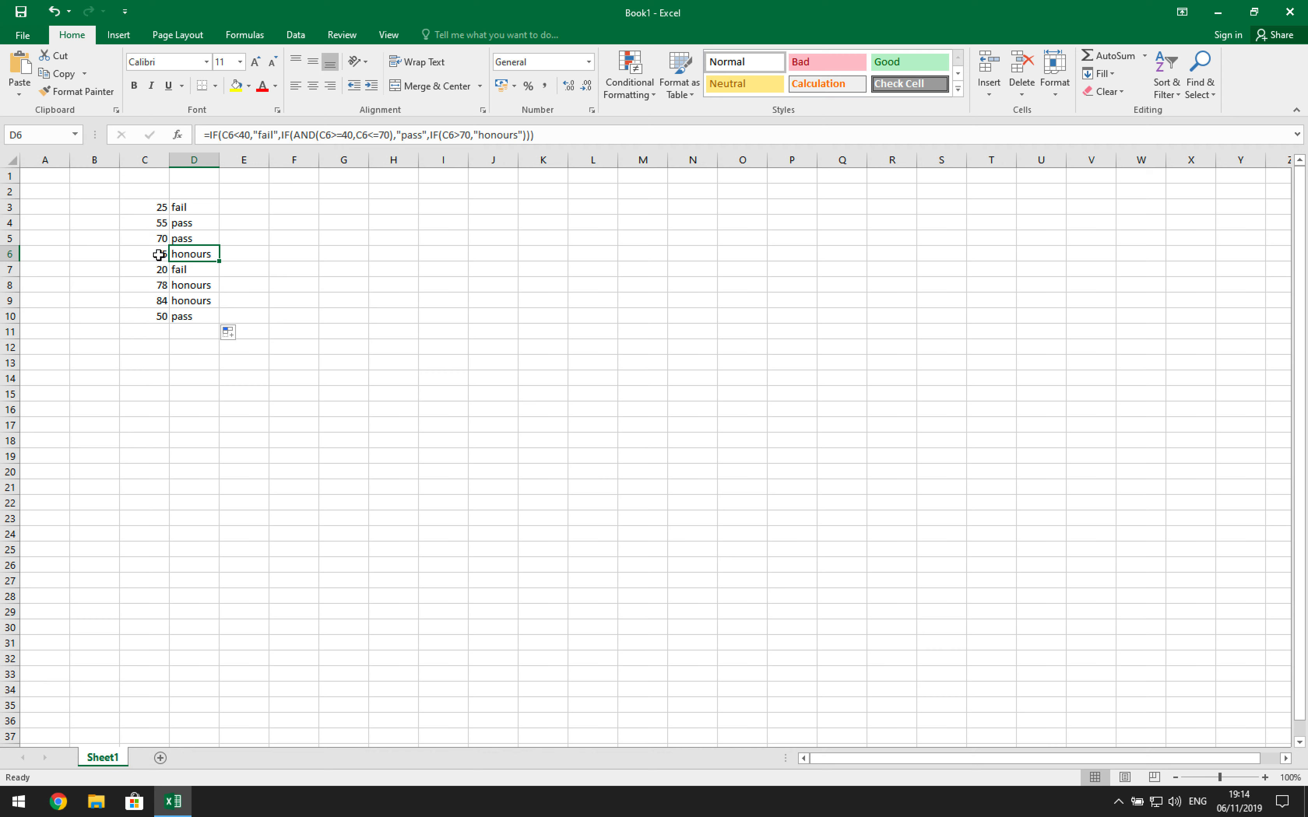
Test the copied formula in D5 by setting the score in C5 to 78
click(154, 242)
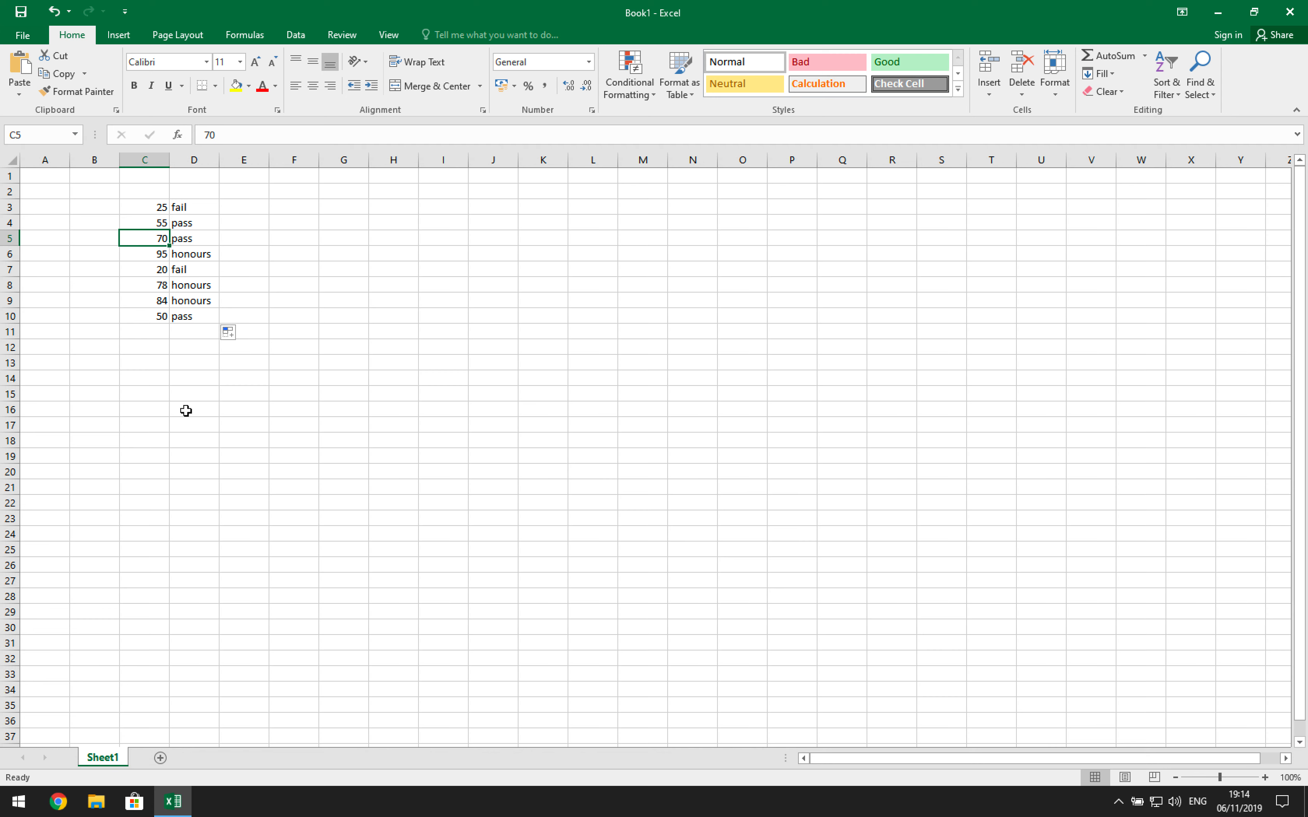
text(78)
key(Return)
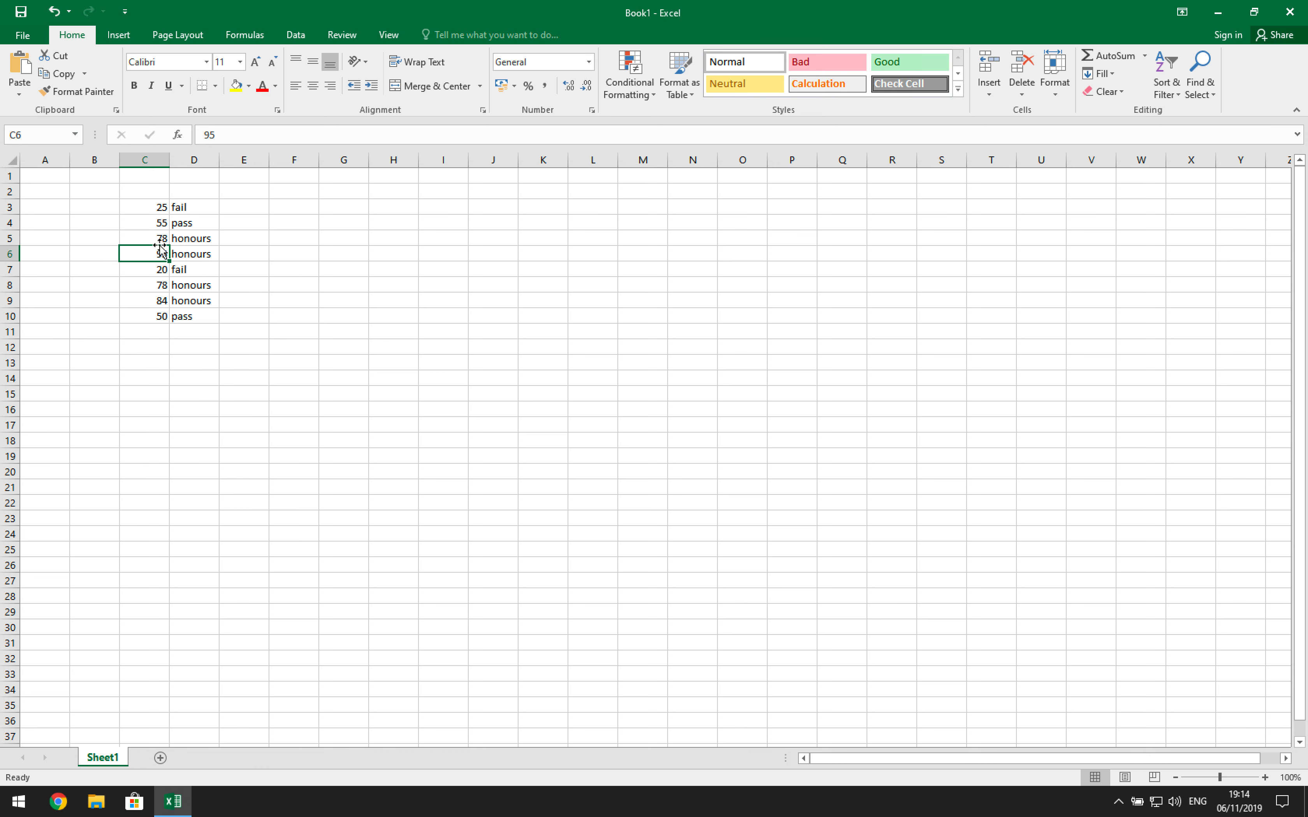
key(Up)
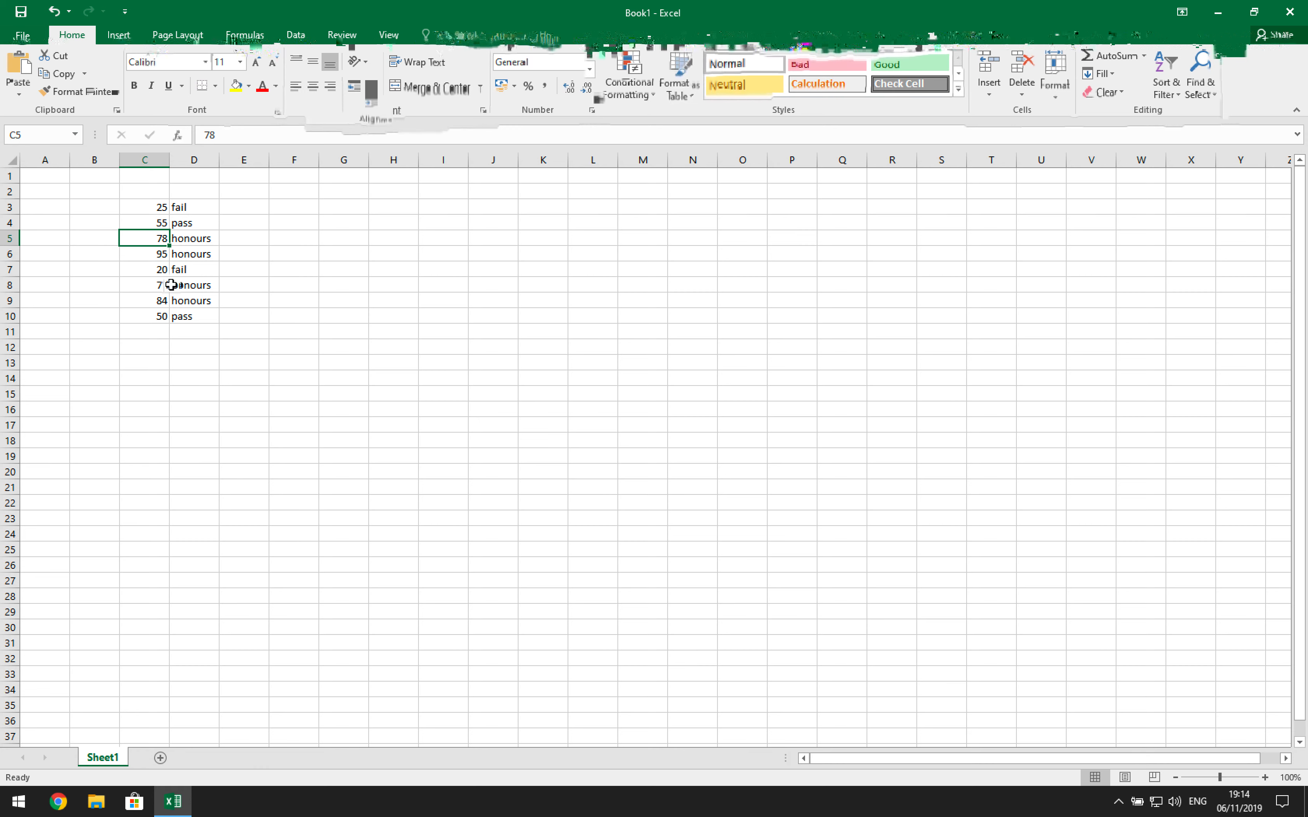